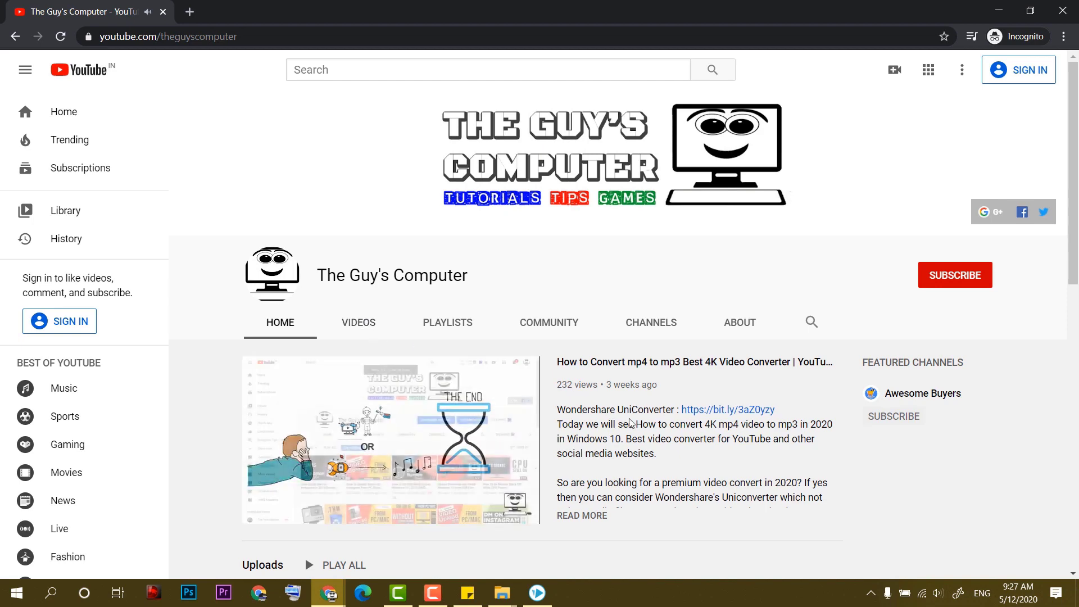
Switch The Guy's Computer channel page to its VIDEOS tab to list the uploads.
click(362, 332)
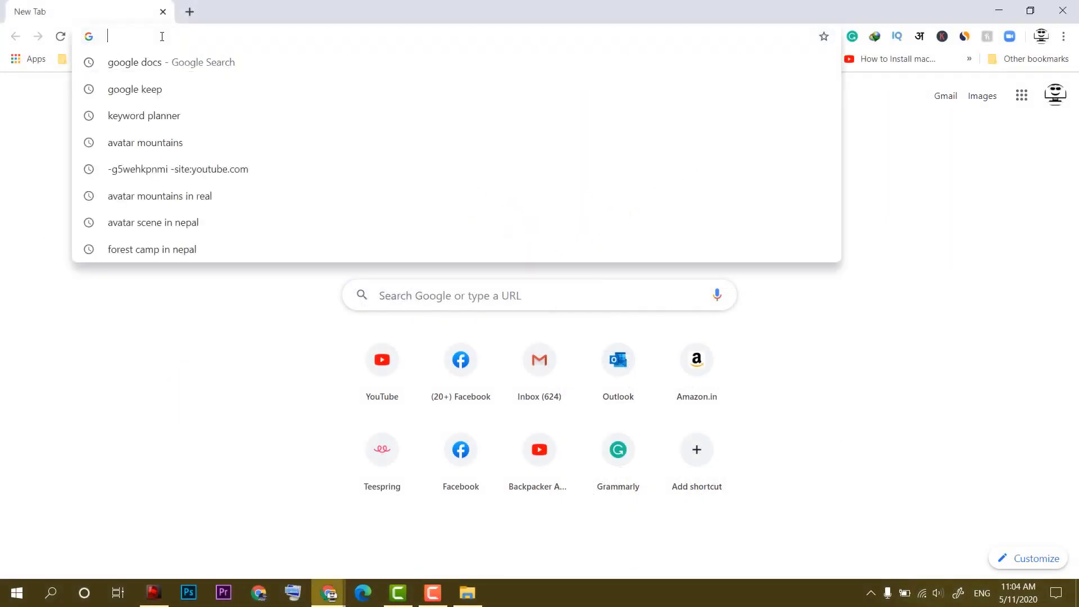
Load meet.google.com and place the cursor in the Enter meeting code field.
text(meet.google.com)
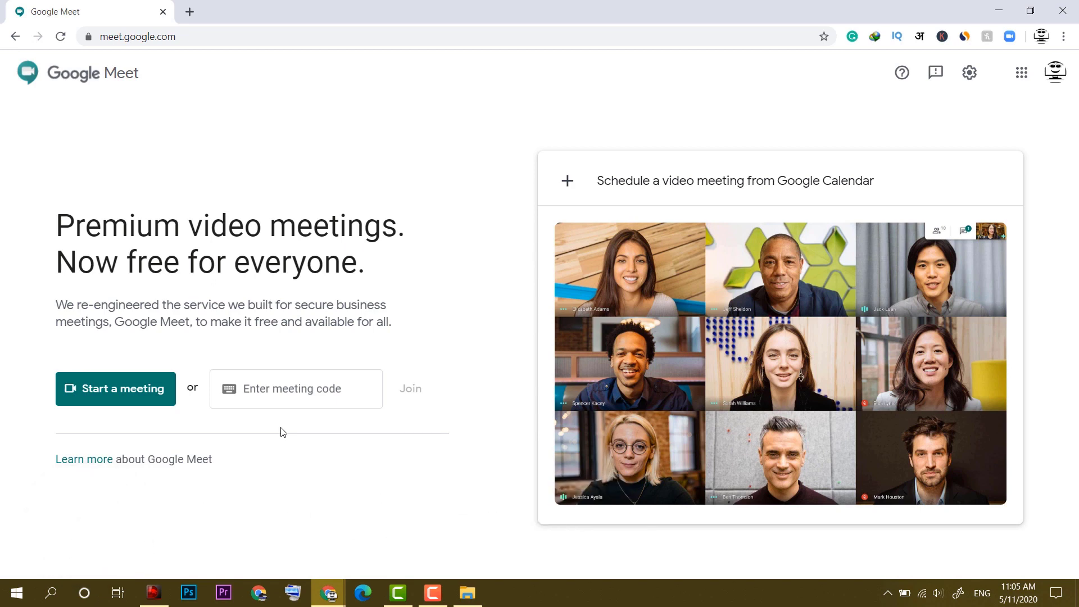
click(300, 394)
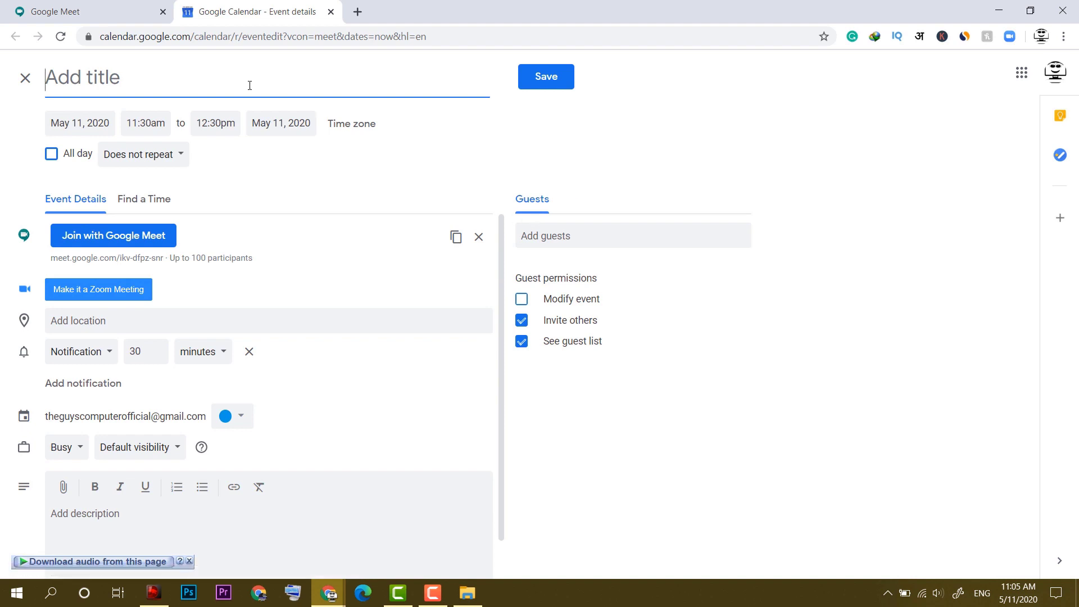
Title the event 'Test google meet' and review its May 11 times, keeping the 11:30am start.
text(Test google meet)
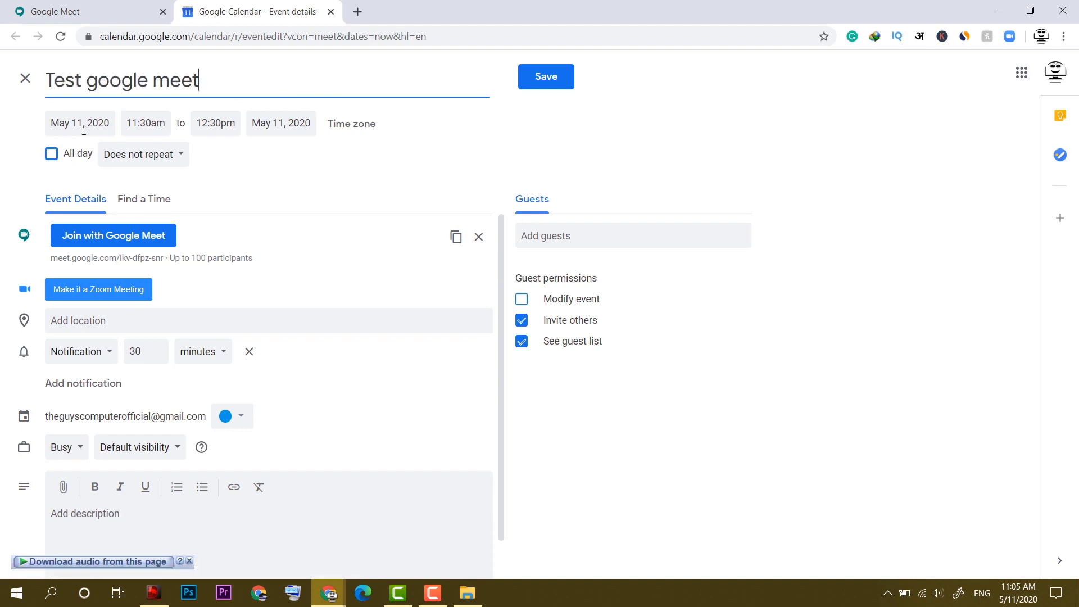
click(84, 126)
click(142, 124)
click(212, 123)
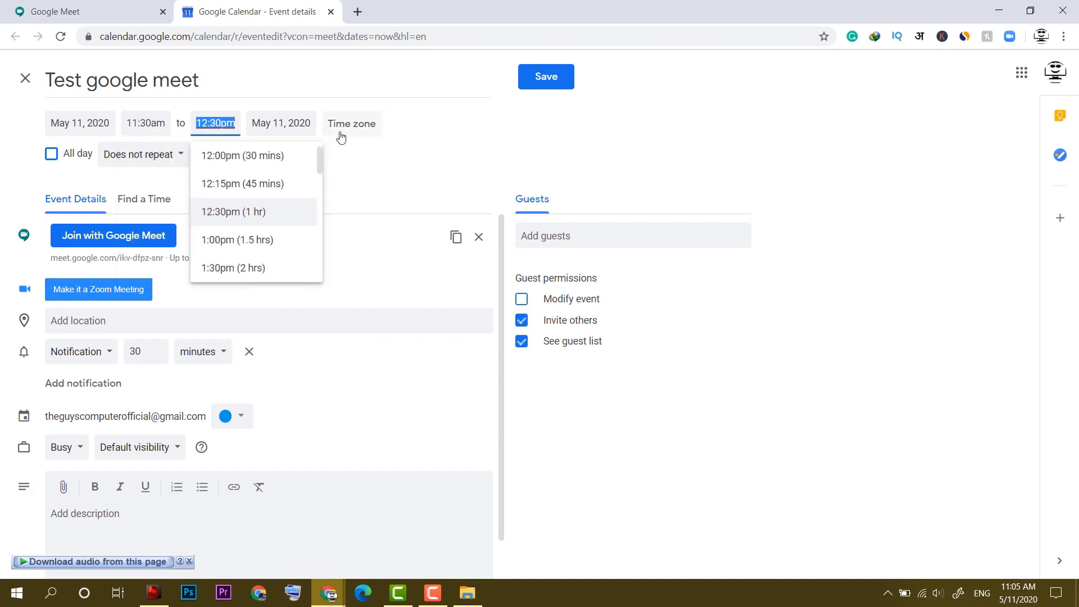
click(382, 174)
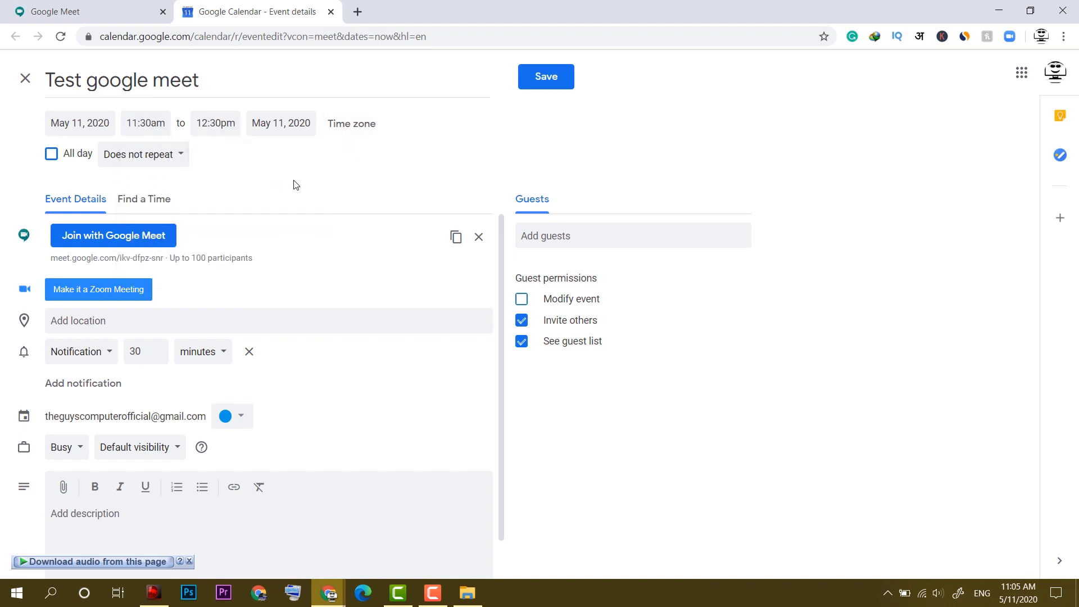
click(220, 130)
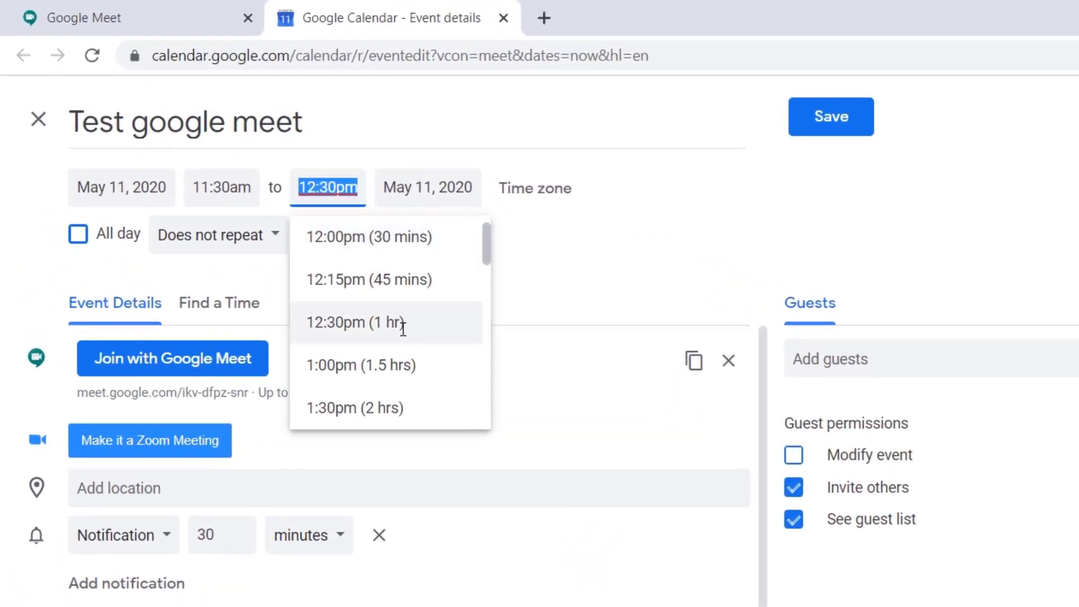
scroll(481, 374, down, 20)
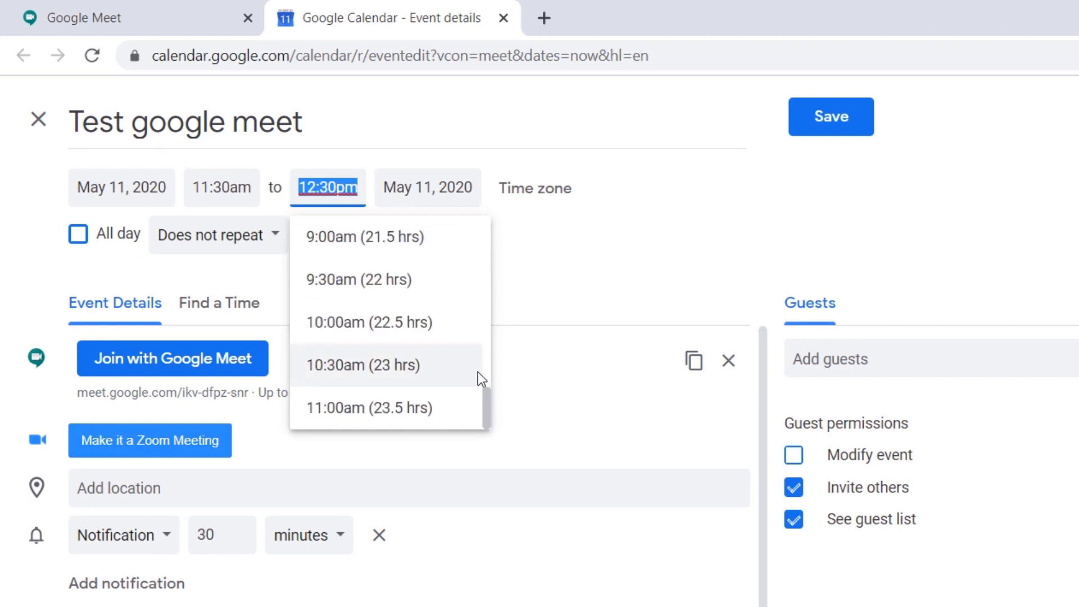
click(570, 223)
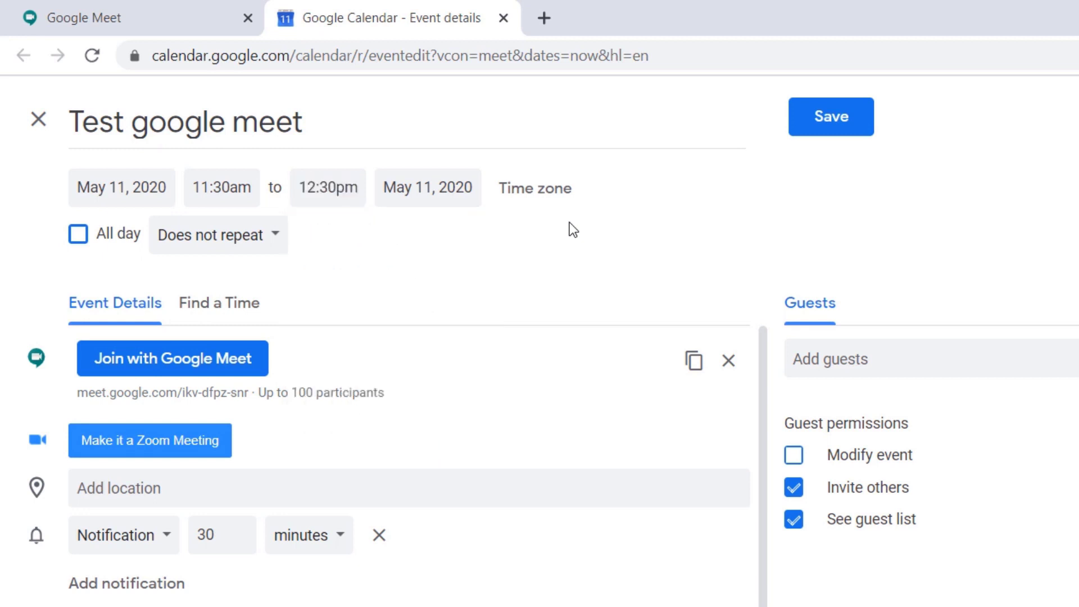
drag(403, 391, 265, 394)
Make the event all day, add a suggested contact as a guest, and save it.
click(78, 234)
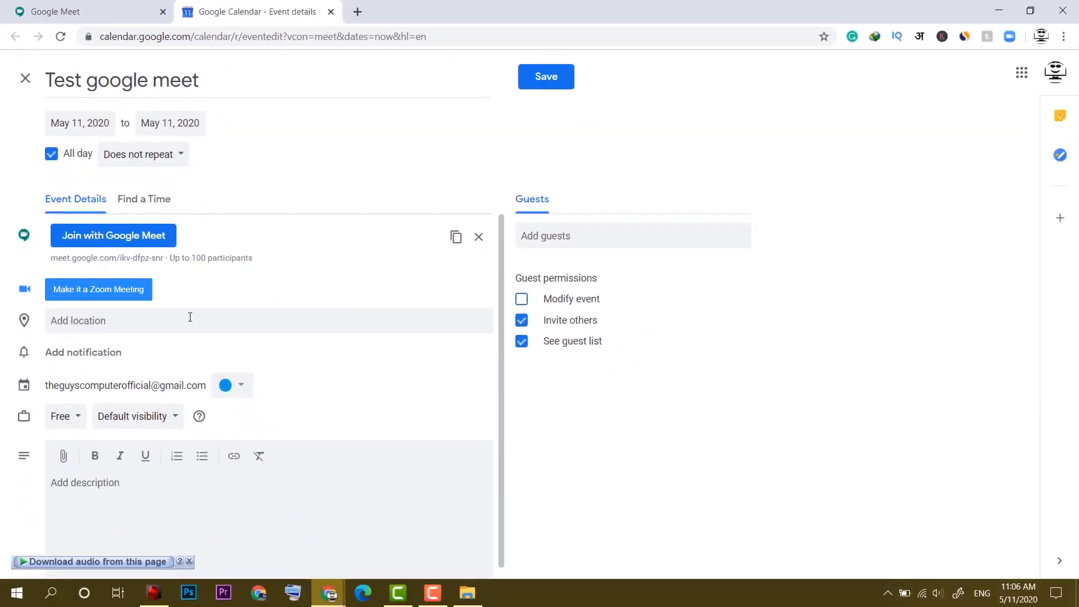
click(159, 487)
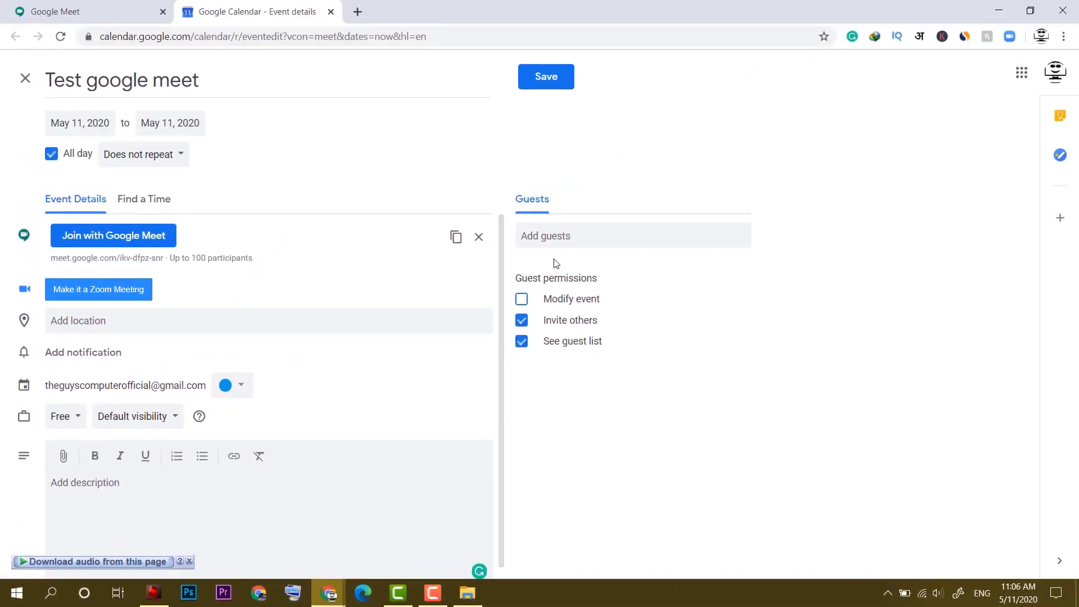
click(568, 237)
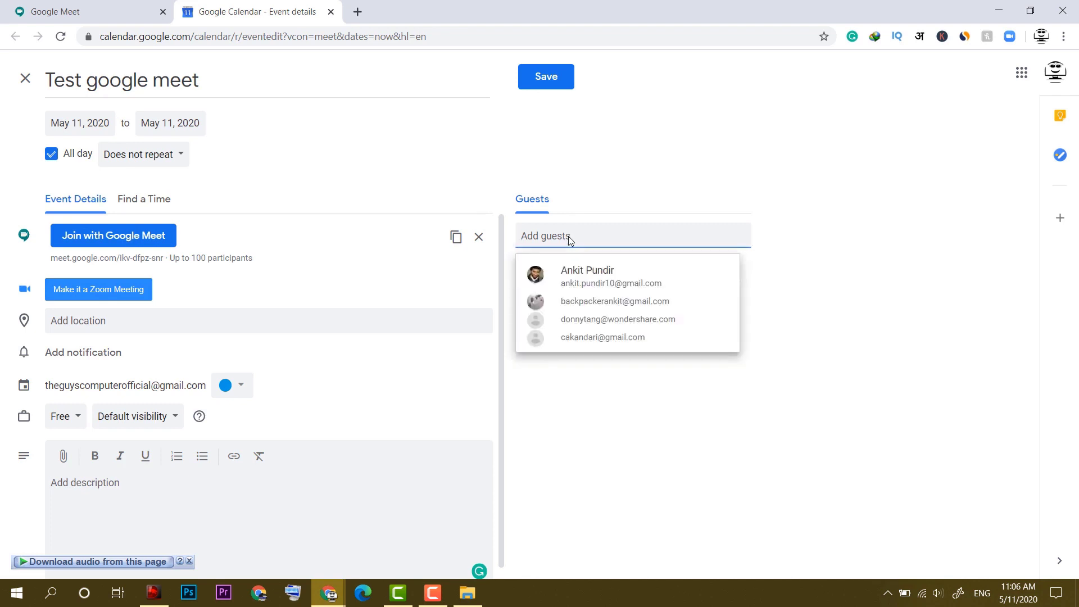
click(579, 304)
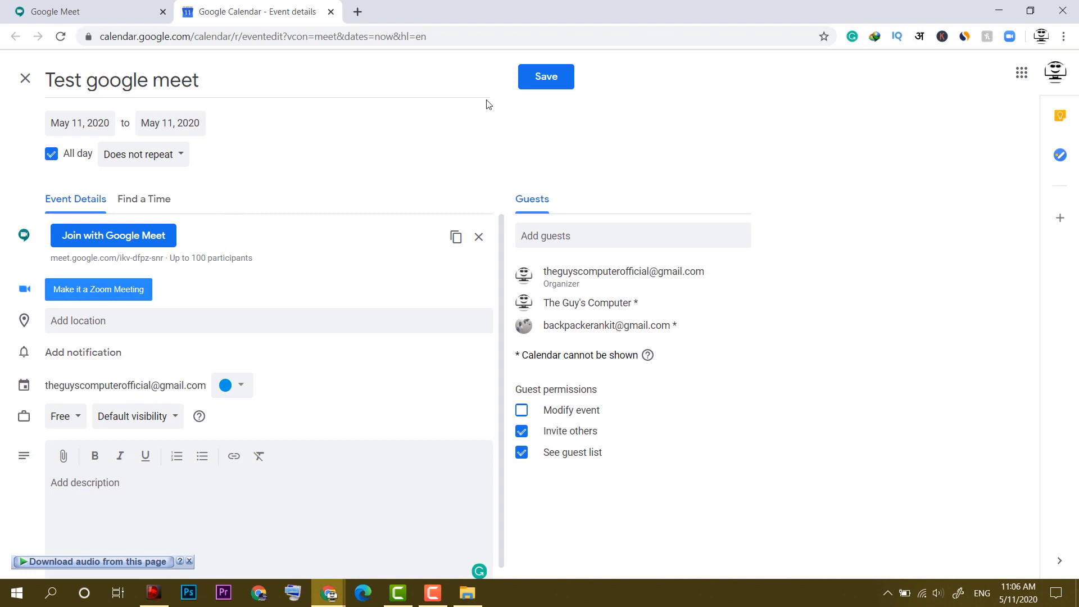
click(548, 79)
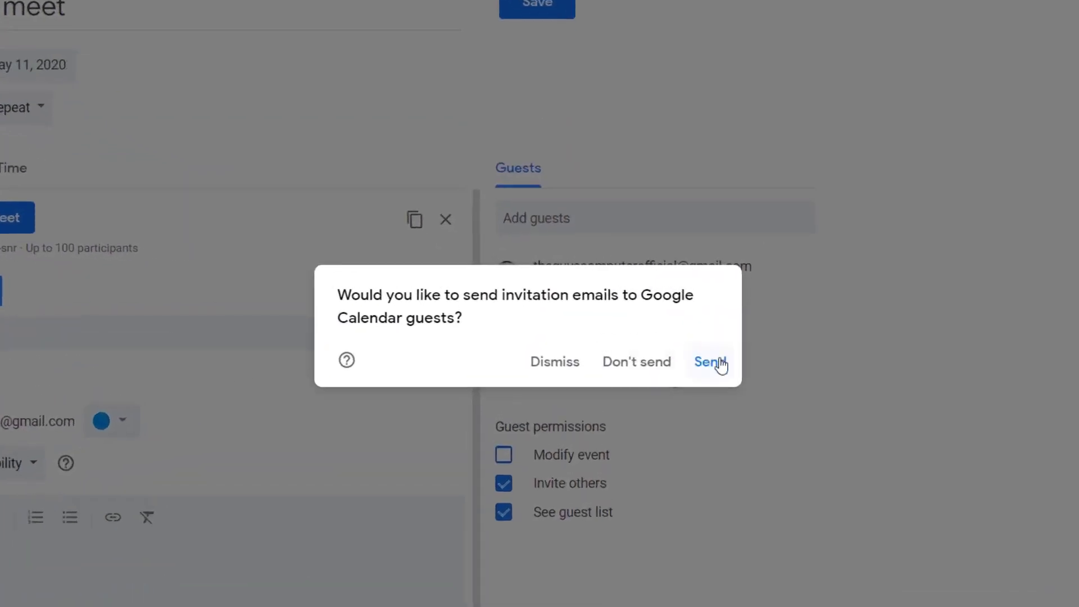
Send the guest invitations and open the Test google meet event's details.
click(721, 364)
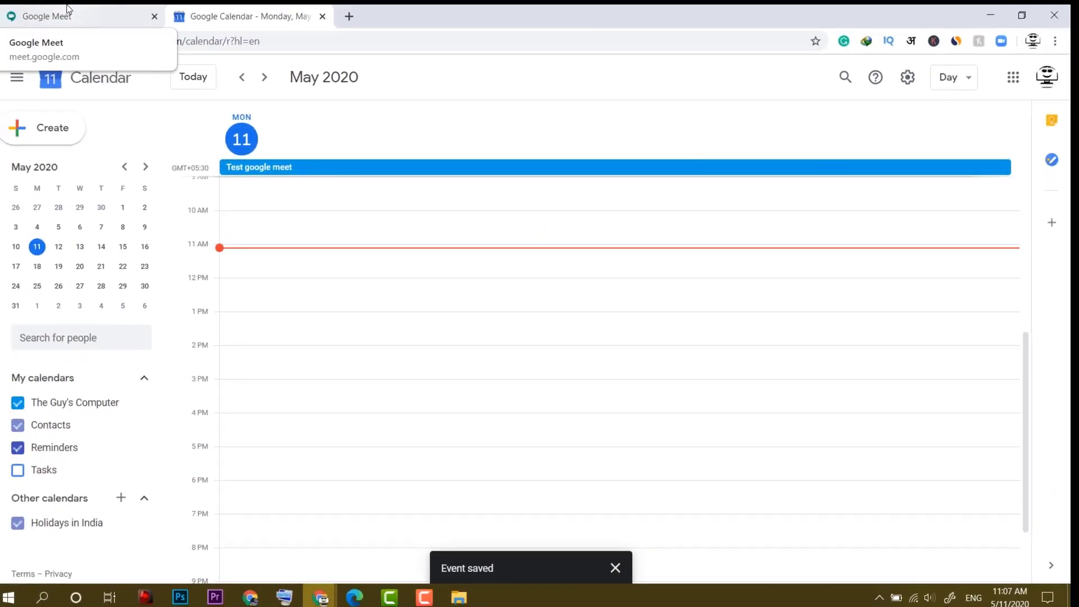
click(67, 6)
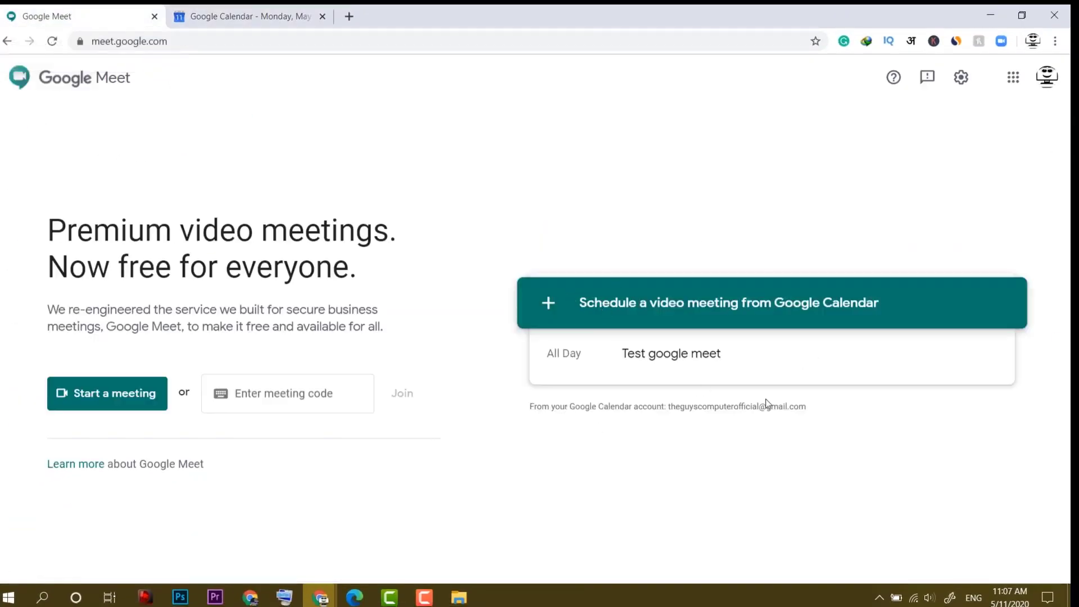
click(281, 9)
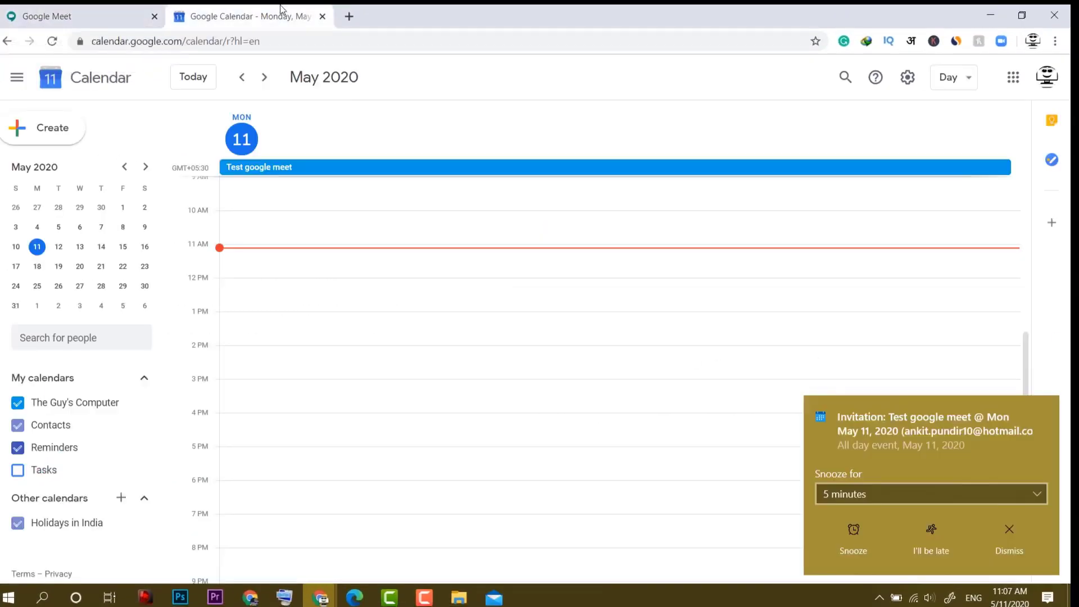
click(275, 169)
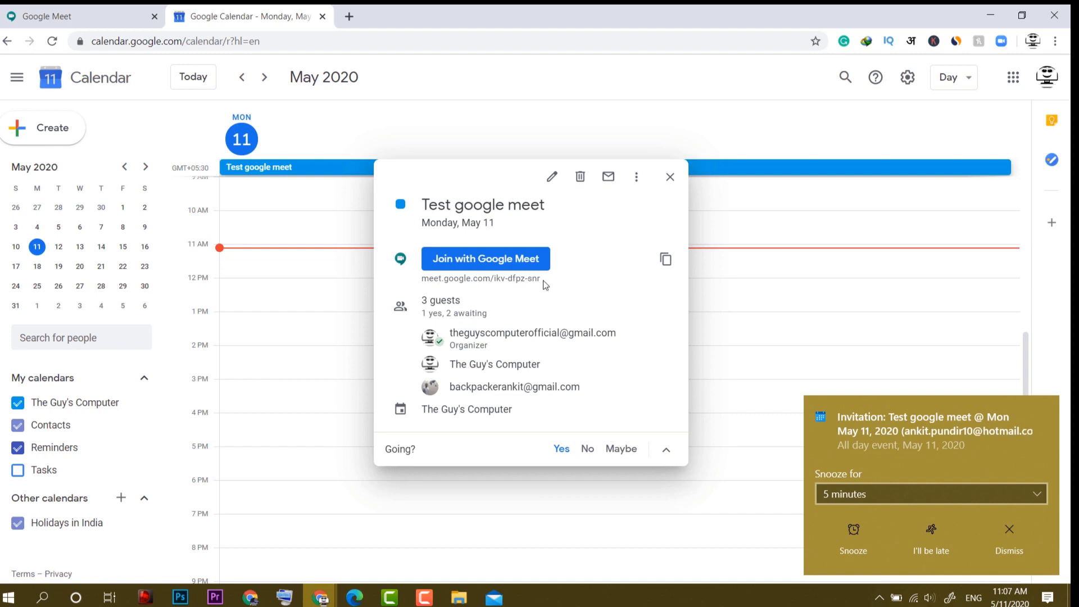
drag(544, 285, 422, 284)
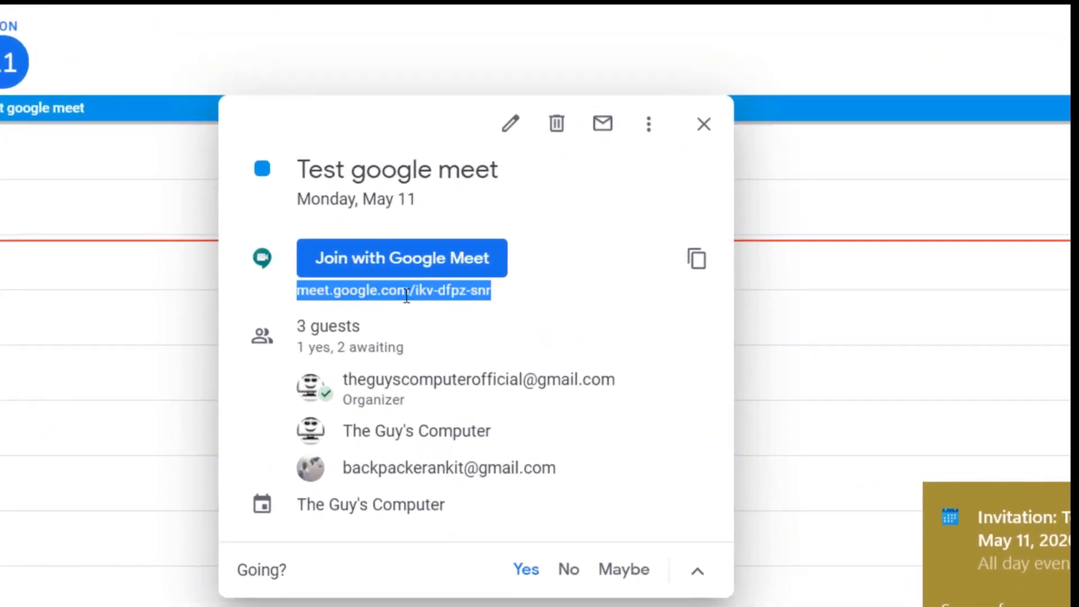
click(419, 294)
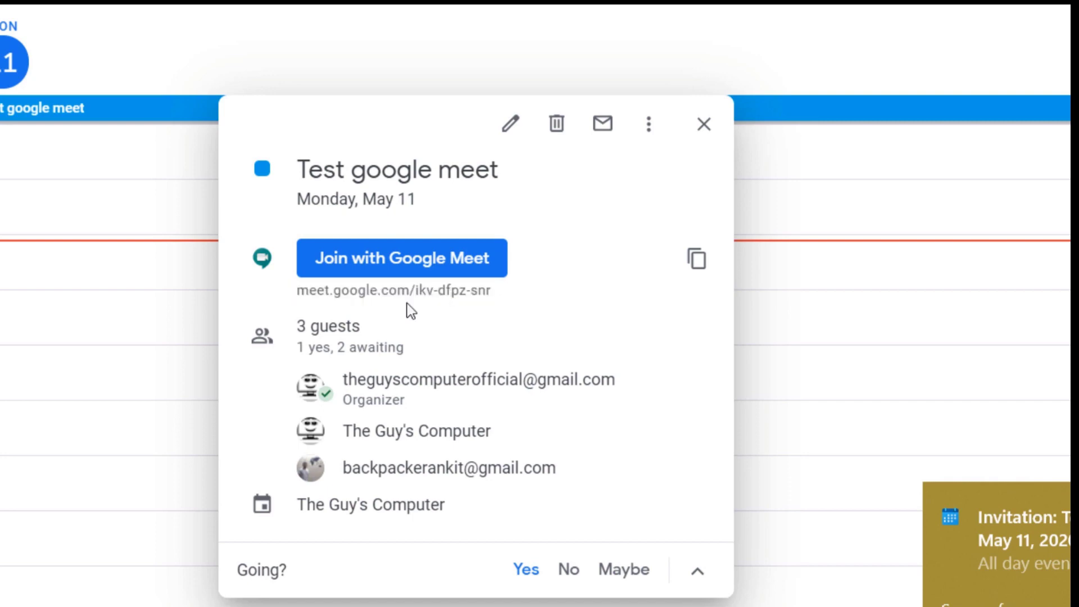
drag(416, 290, 497, 292)
key(ctrl+c)
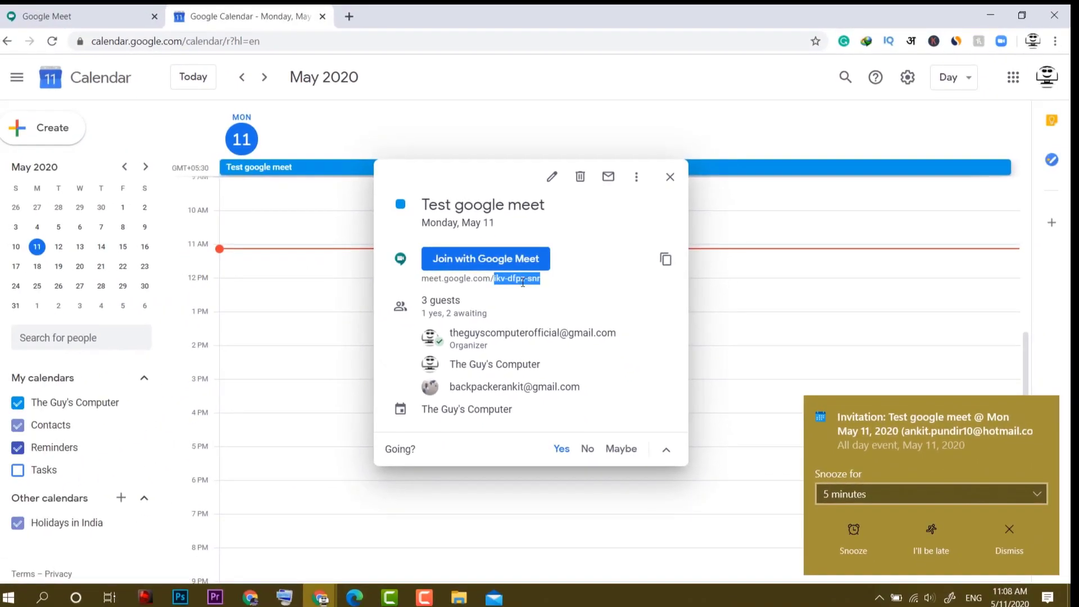
right_click(469, 290)
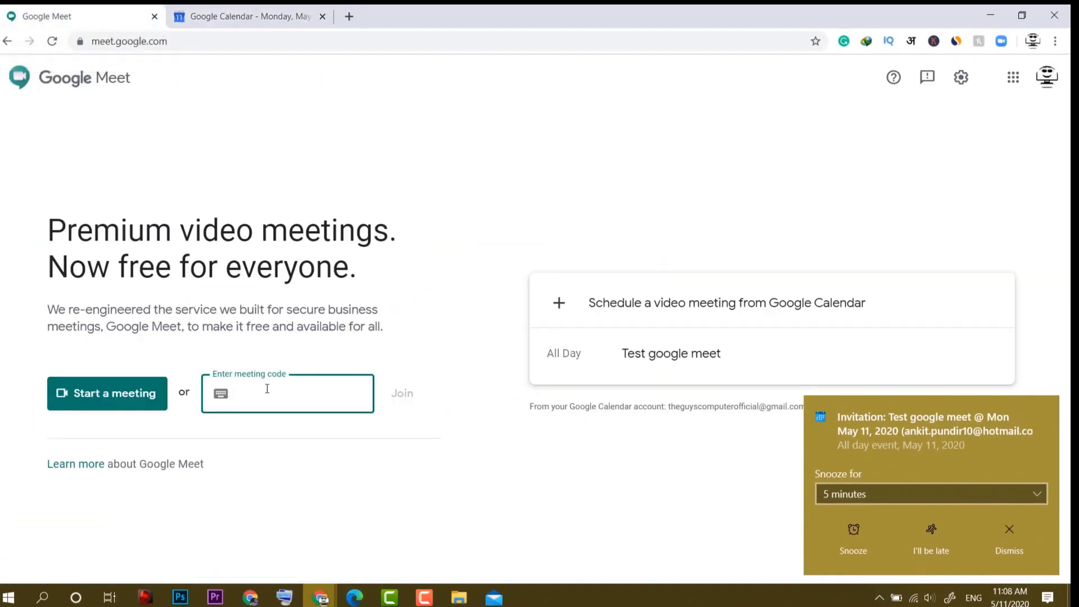
key(ctrl+v)
click(400, 394)
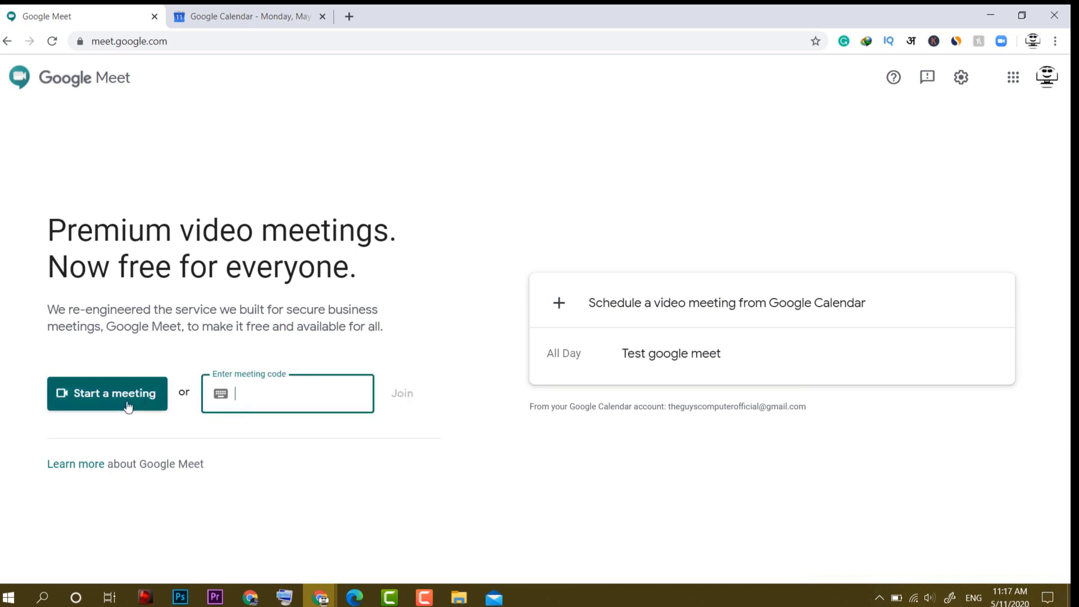
Start a new meeting and switch the camera off on the pre-join screen.
click(126, 406)
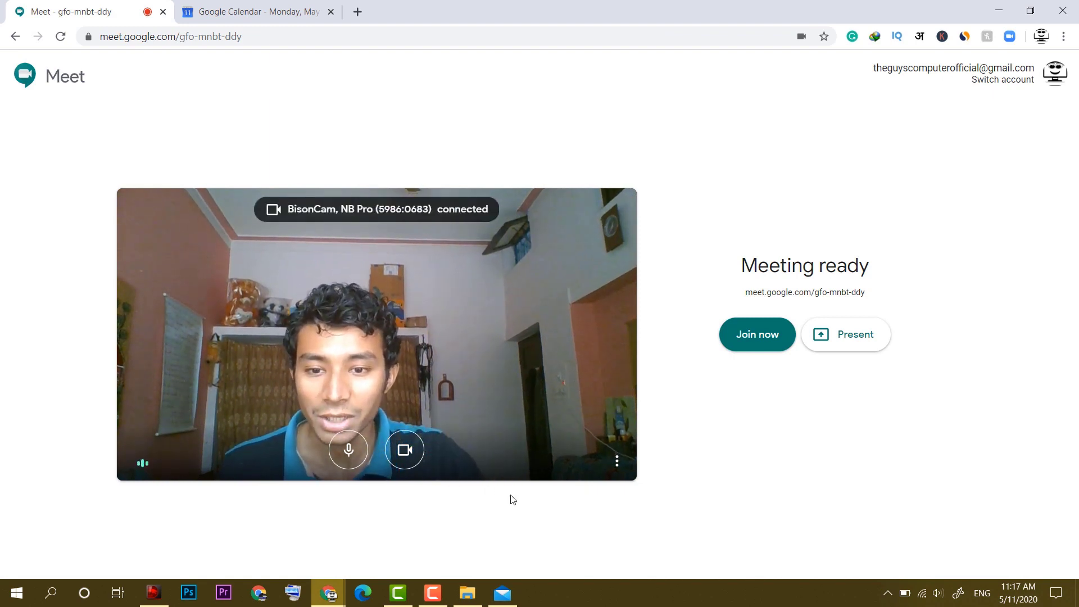
click(403, 452)
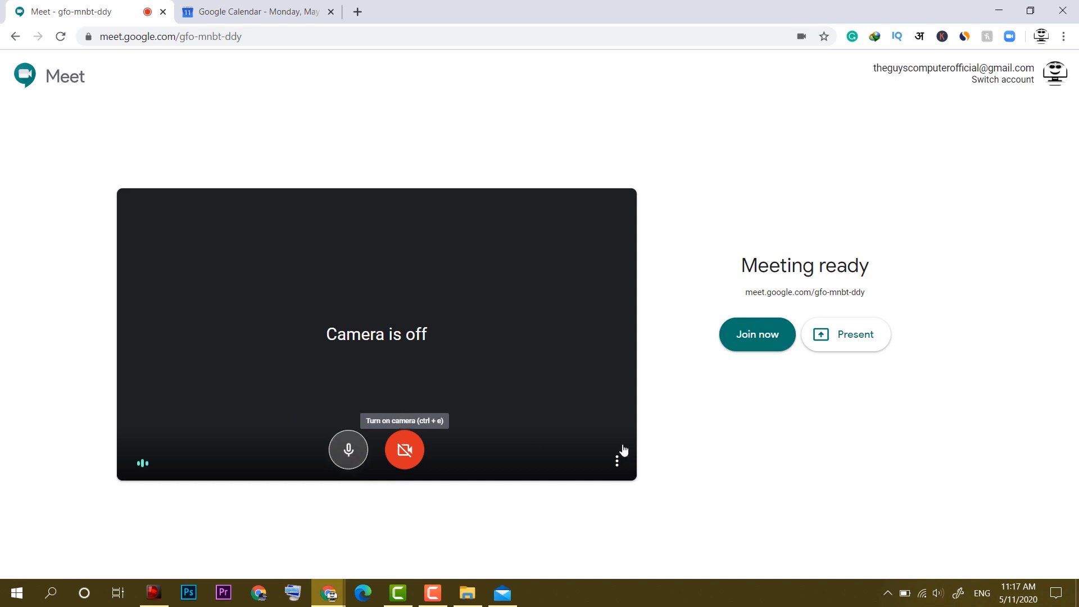
In audio settings, use the Default microphone and Default speakers.
click(617, 461)
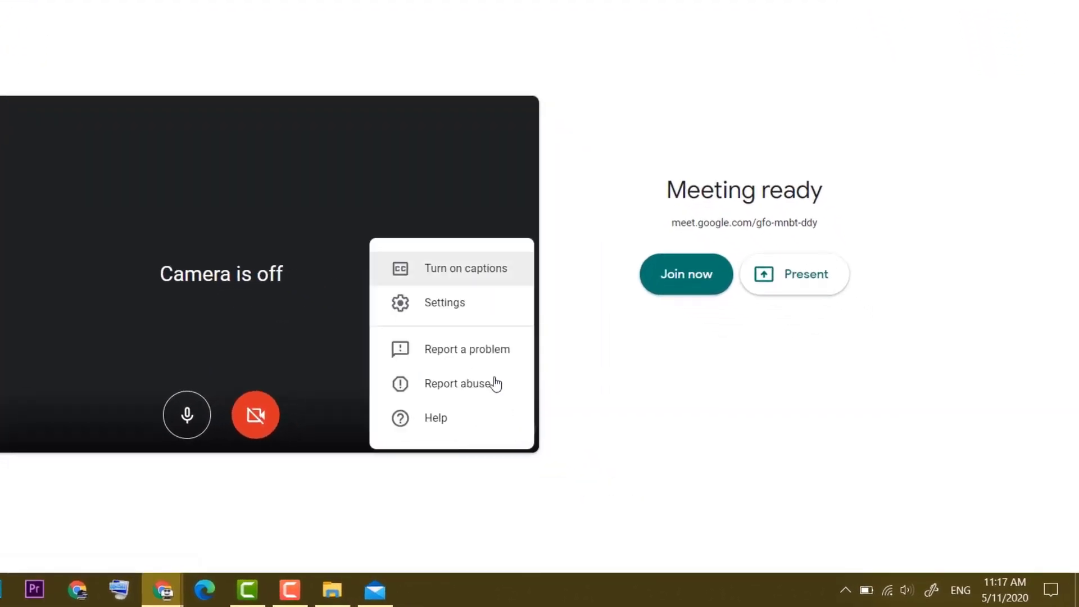
click(468, 304)
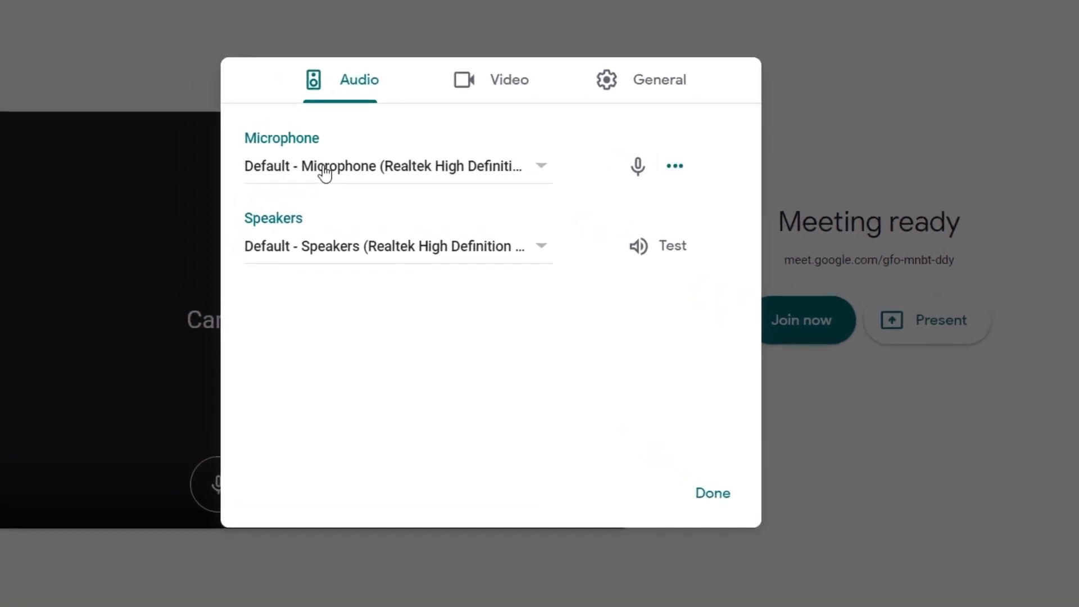
click(325, 173)
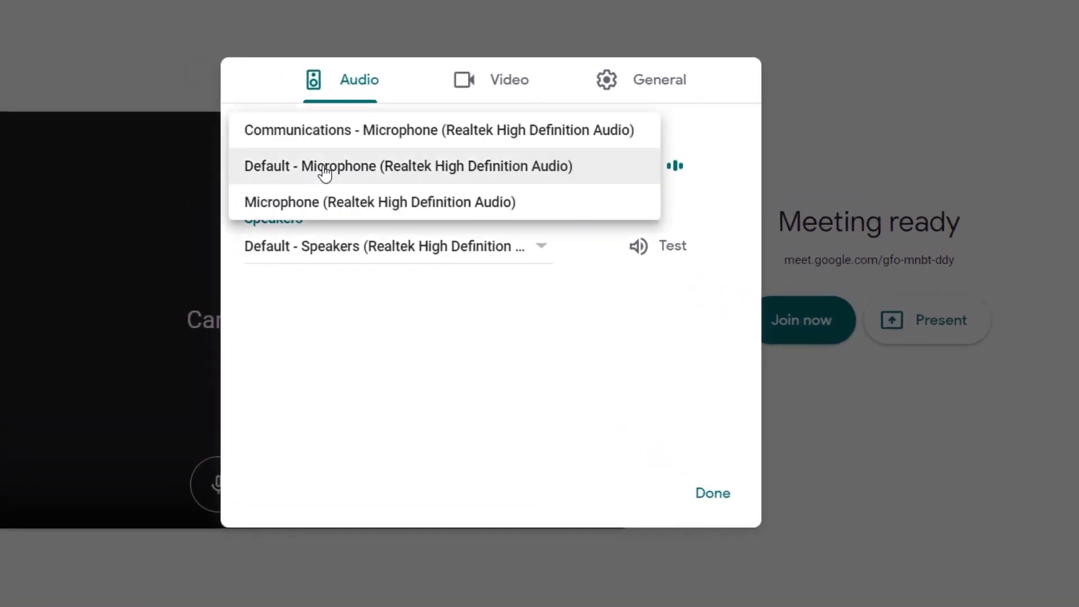
click(325, 166)
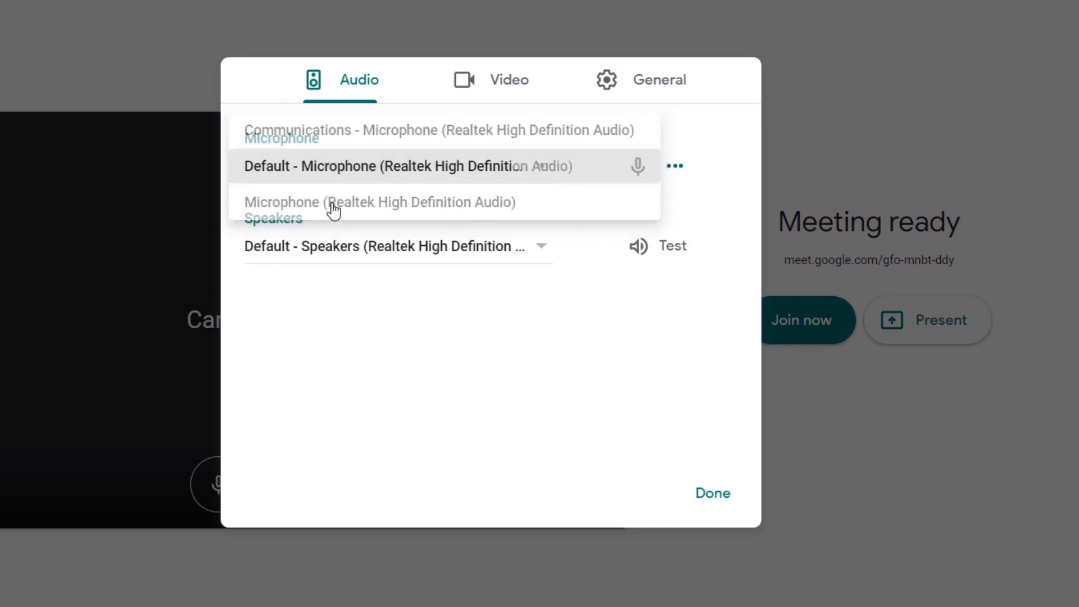
click(392, 256)
click(392, 250)
Choose the BisonCam camera at Standard definition (360p), close settings, and join the meeting.
click(497, 80)
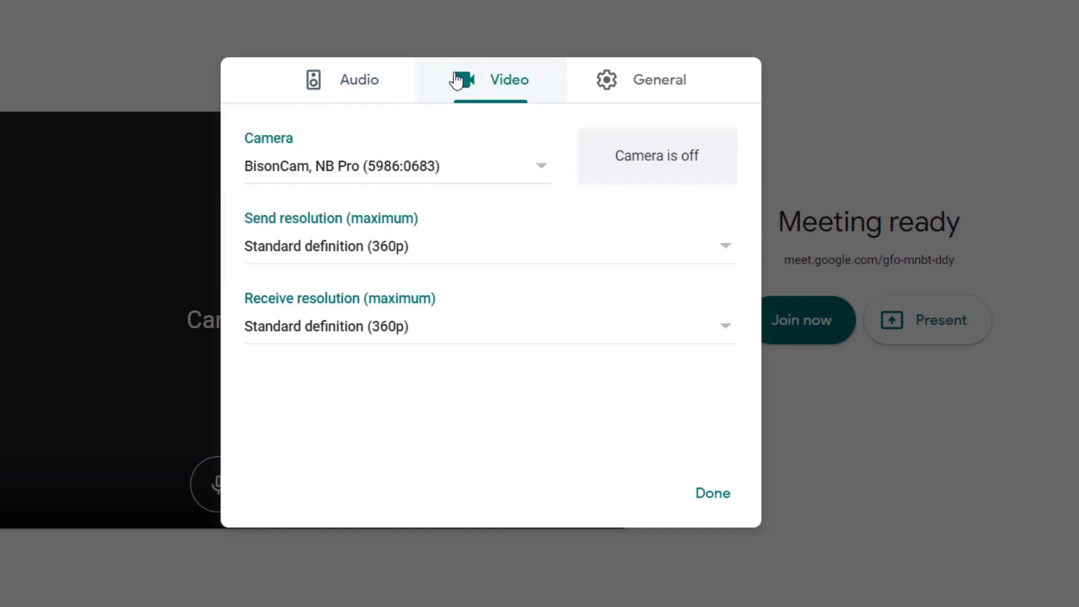
click(496, 167)
click(498, 168)
click(530, 245)
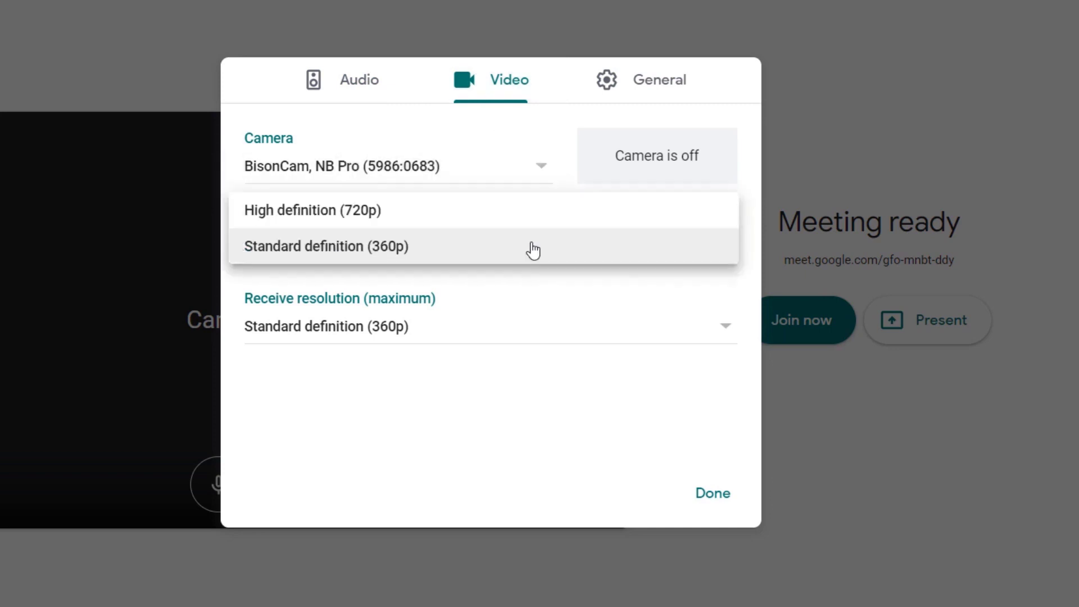
click(530, 248)
click(646, 153)
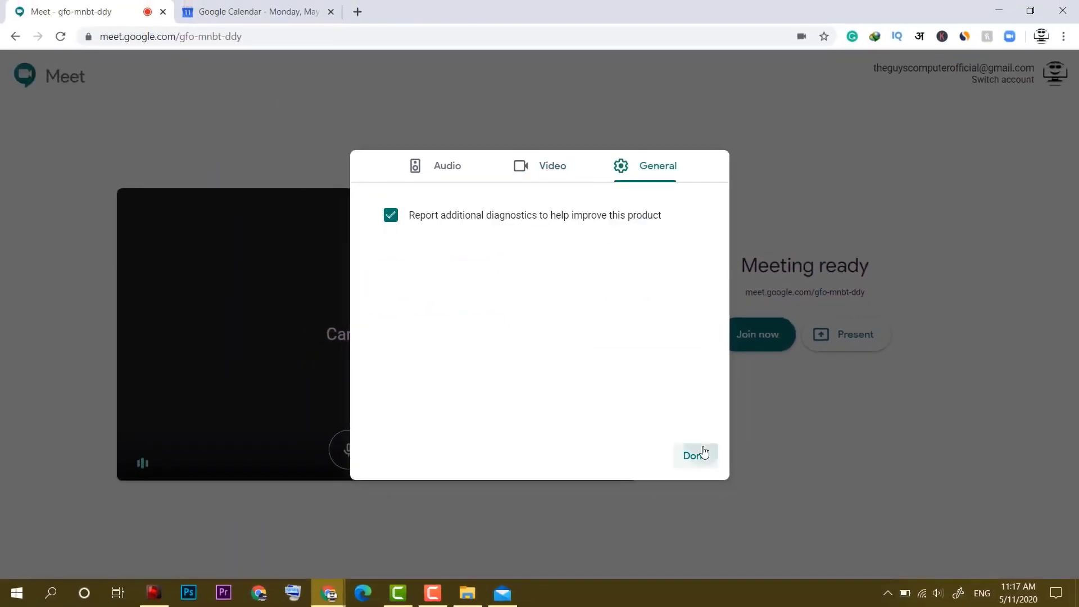
click(697, 461)
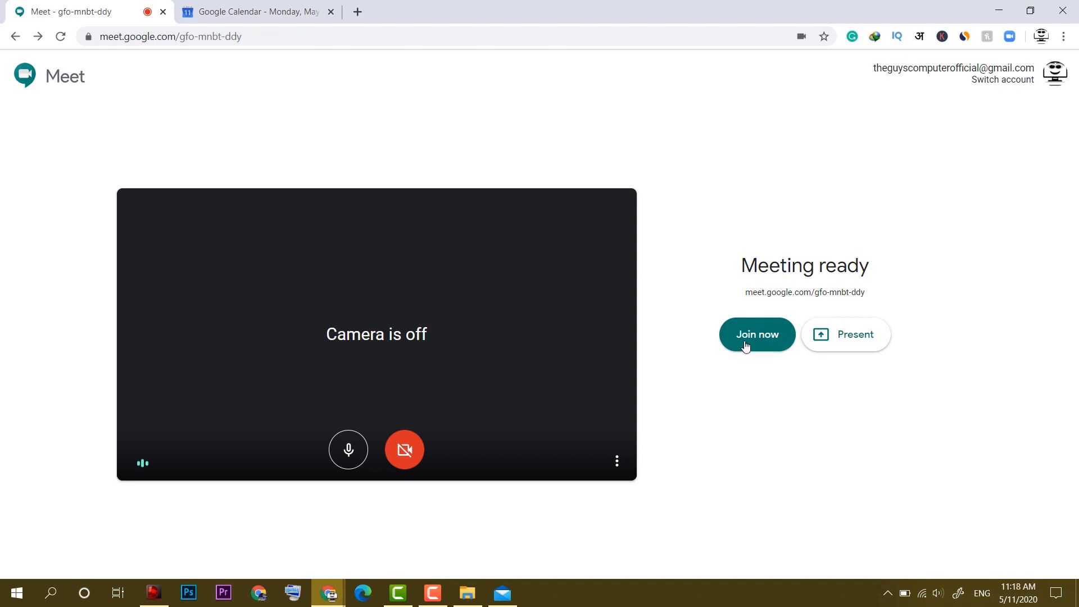
click(745, 344)
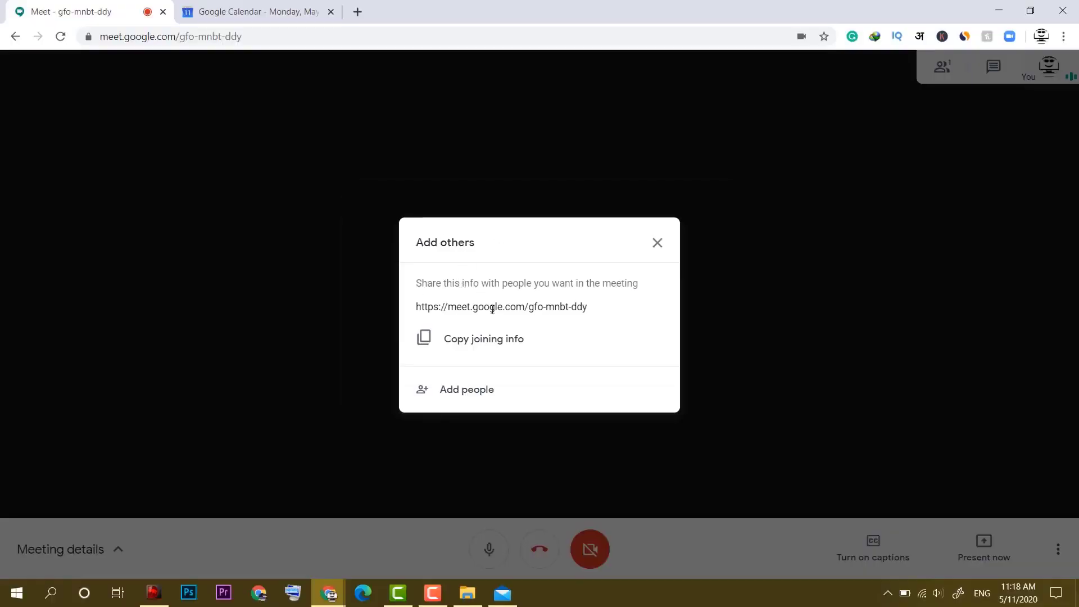
Select the meeting link in Add others, view the Add people options, then dismiss the dialog.
triple_click(578, 304)
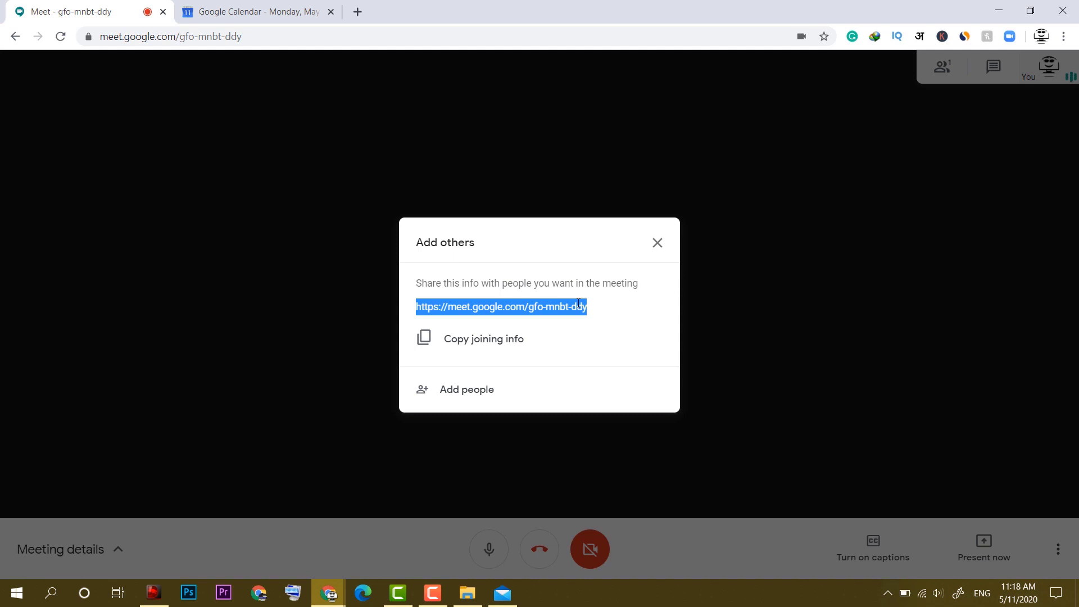
click(459, 389)
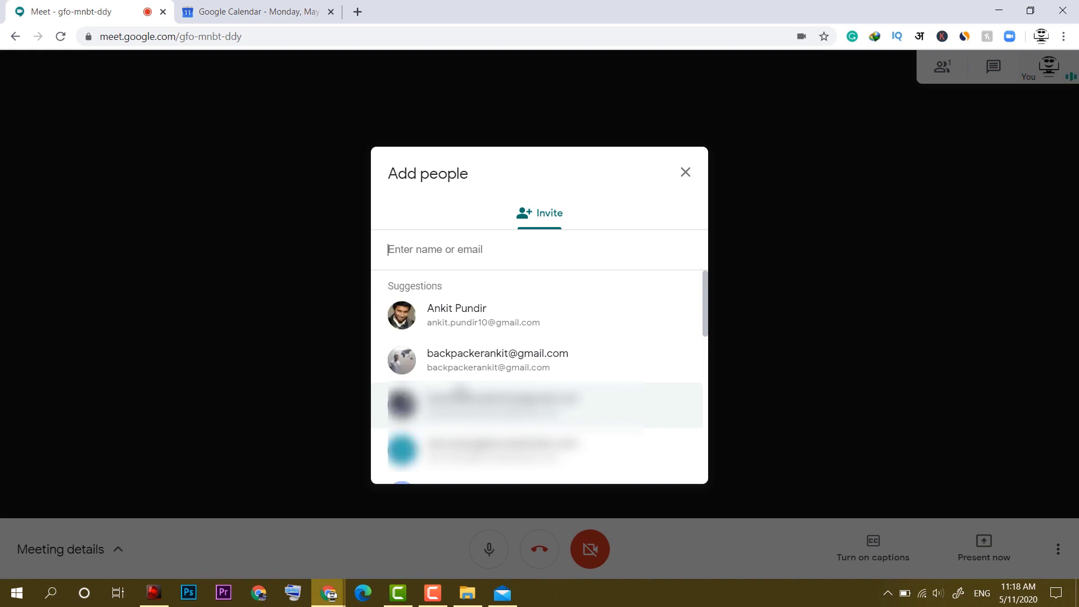
key(Escape)
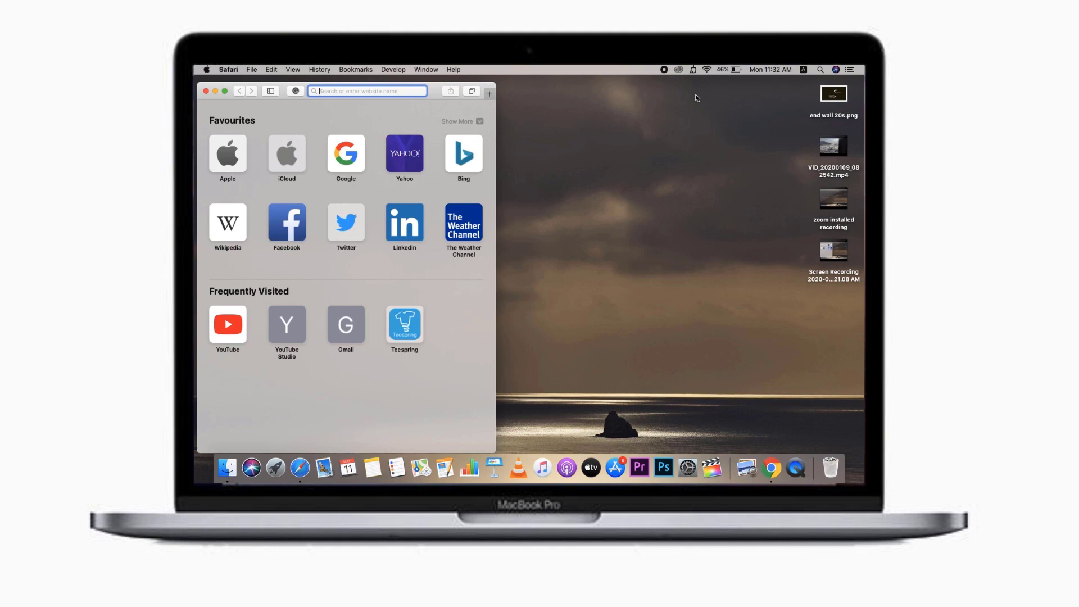
Load meet.google.com in Safari and make the browser window full screen.
text(meet.google.com)
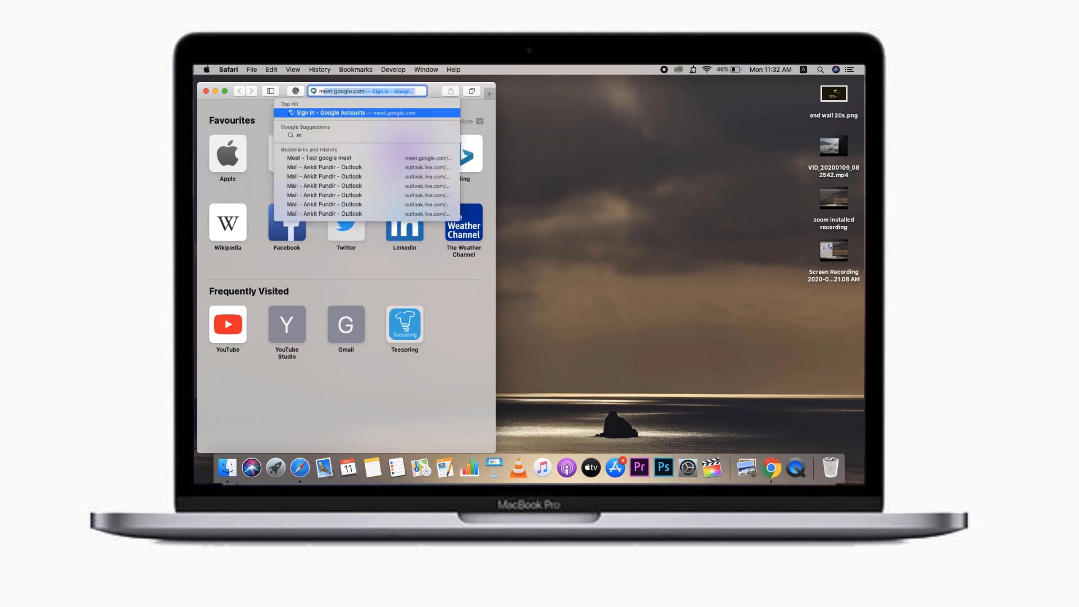
key(Return)
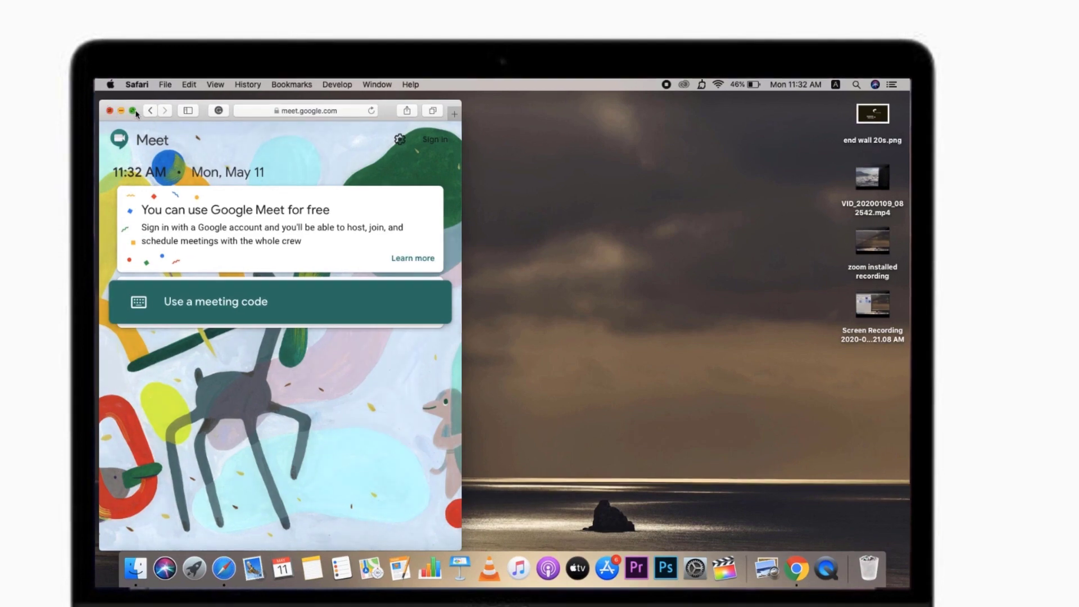
click(134, 111)
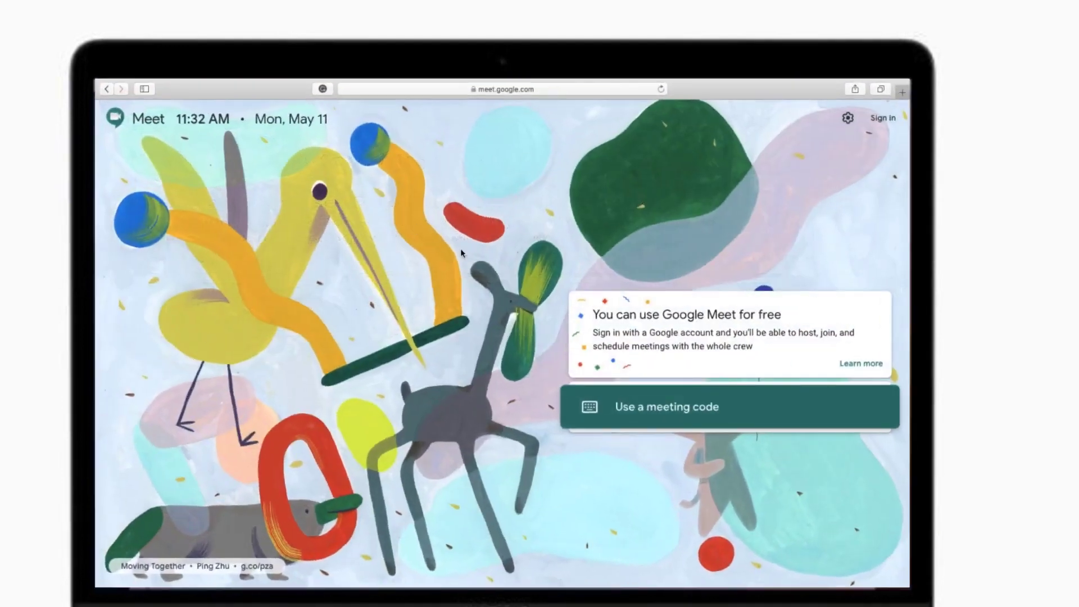
click(648, 409)
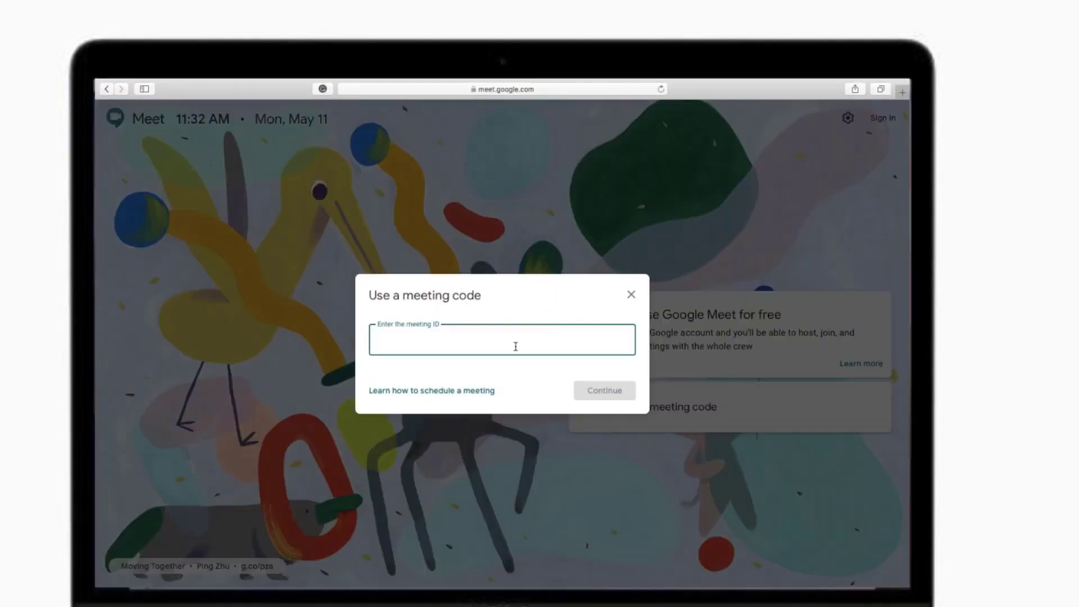
text(ks-dfpz-sxc)
click(587, 391)
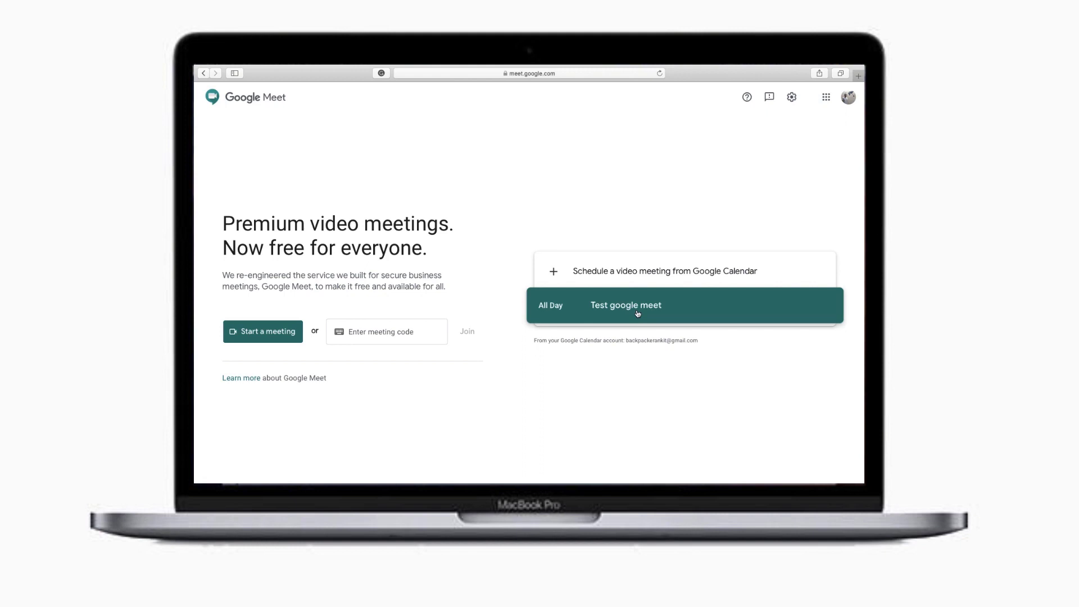
Join the Test google meet event and allow Safari to use the camera and microphone.
click(637, 310)
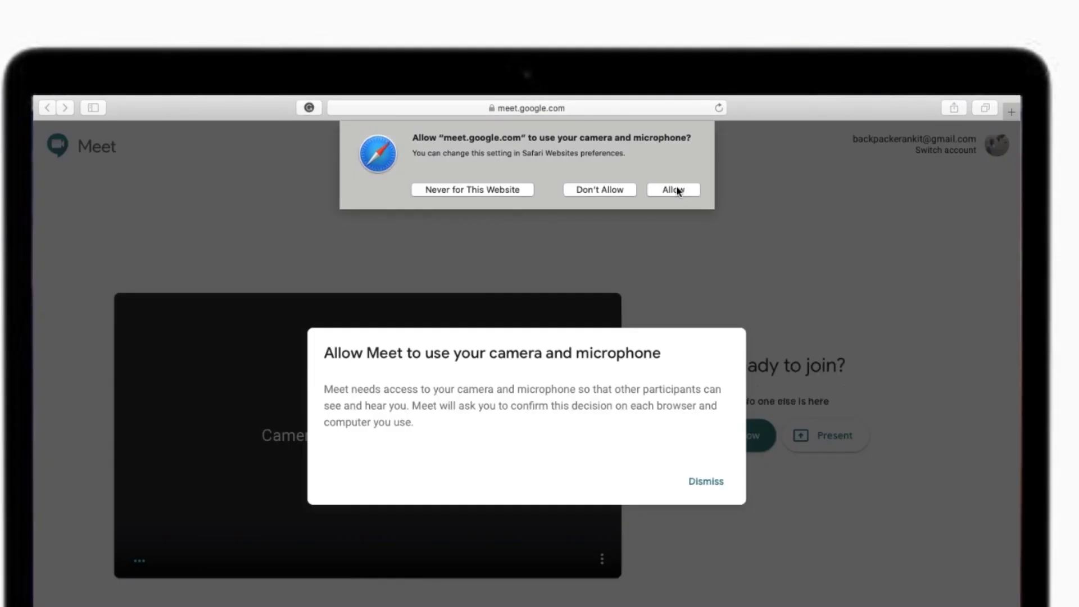
click(673, 190)
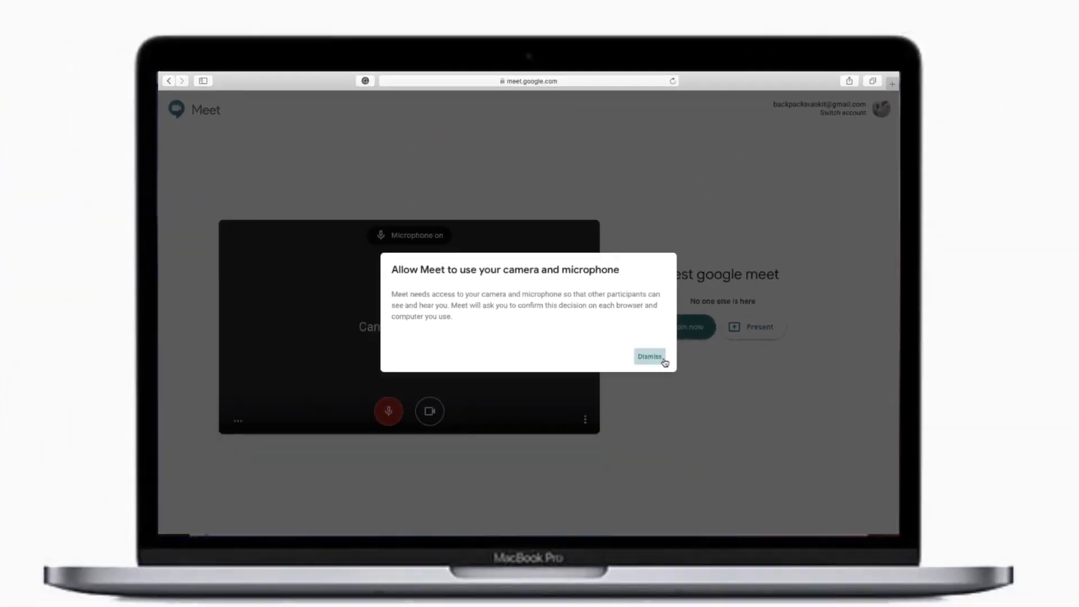
Dismiss the camera notice, check both participants, and view the meeting's empty attachments list.
click(706, 481)
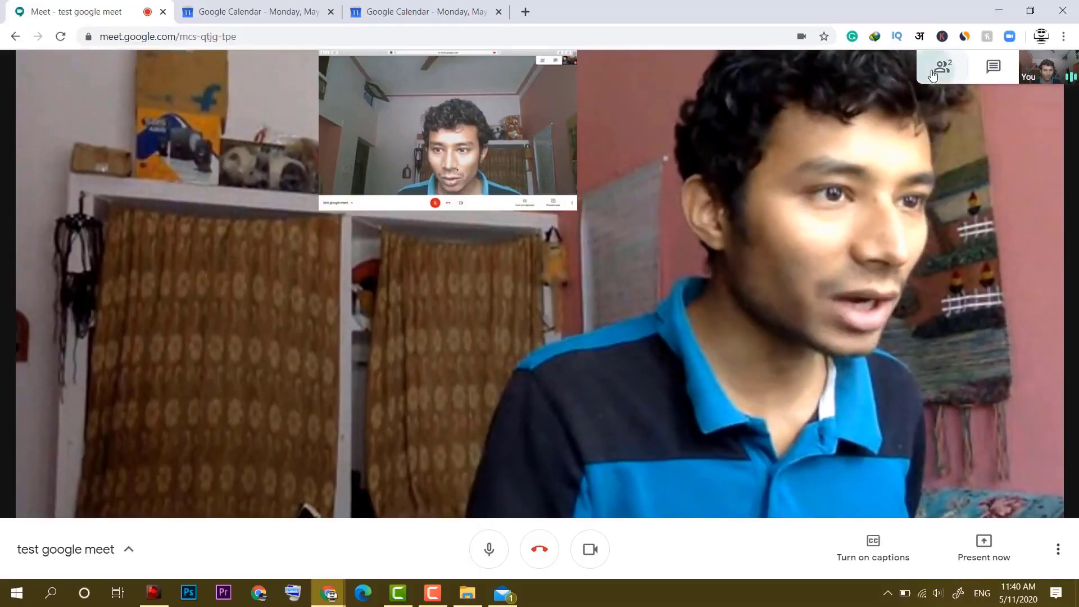
click(941, 67)
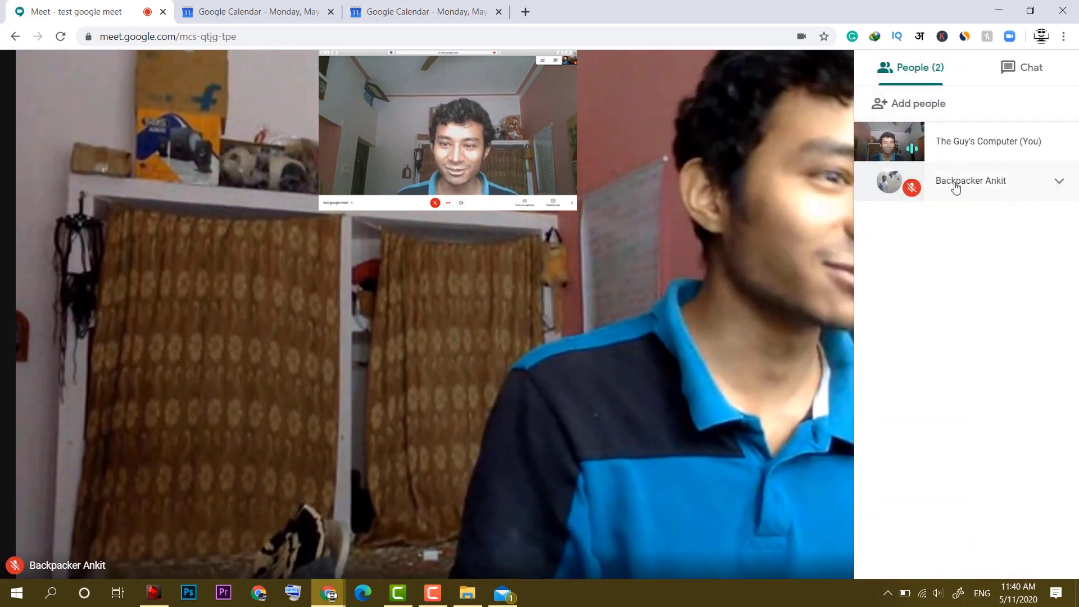
click(765, 215)
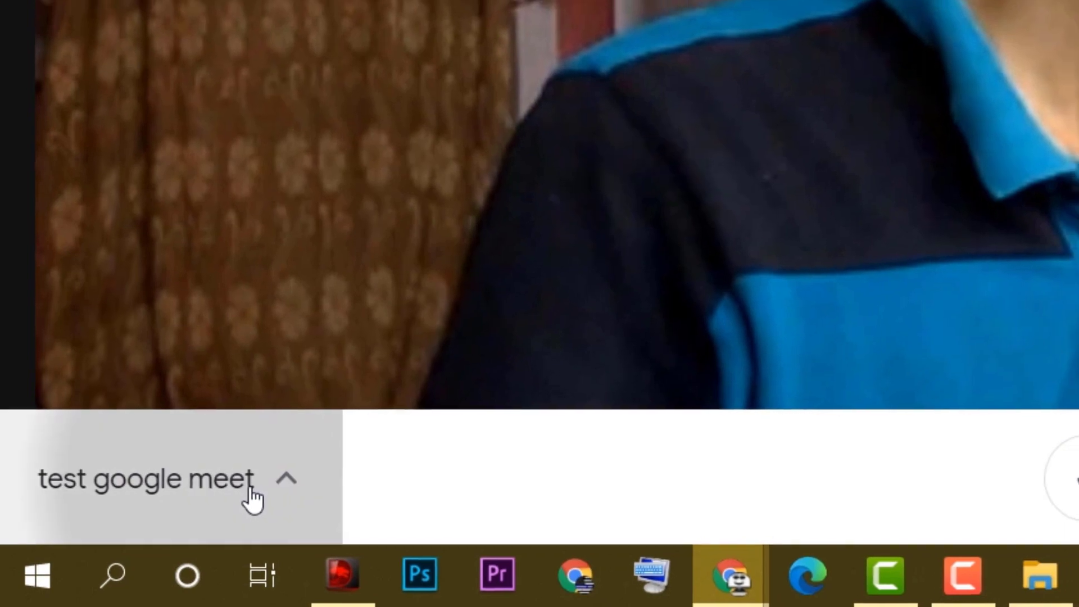
click(251, 492)
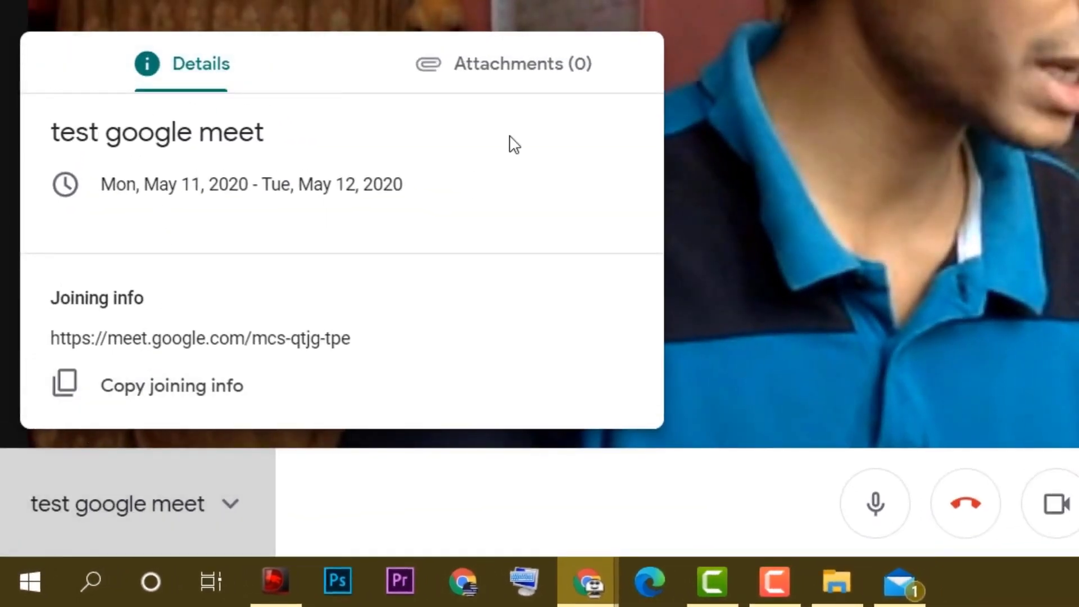
click(523, 85)
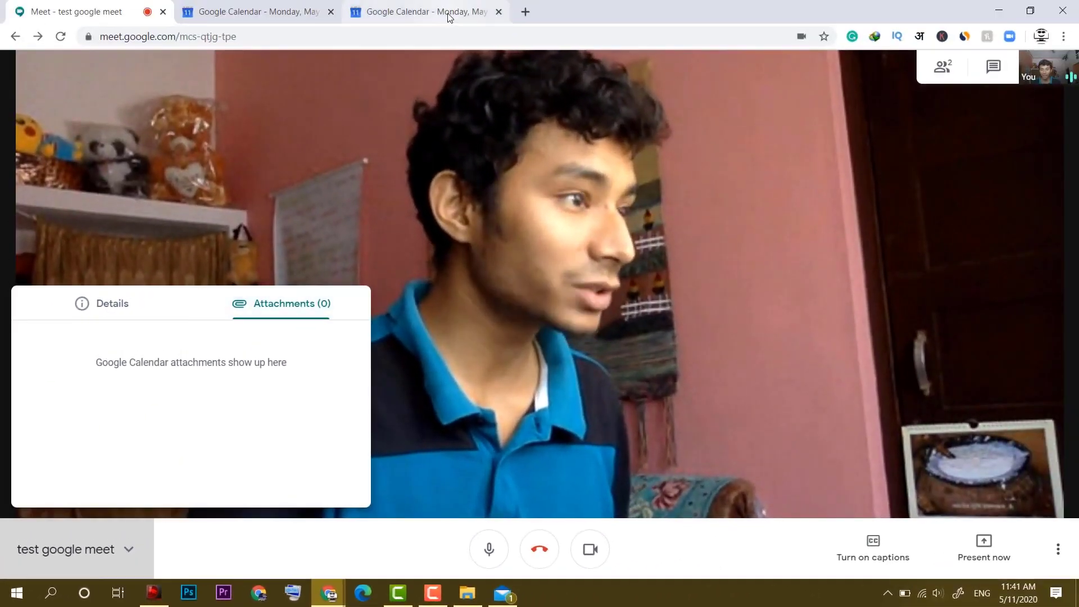
Attach the 'Research For TG…' Drive document to the test google meet event, saving without emailing guests.
click(445, 18)
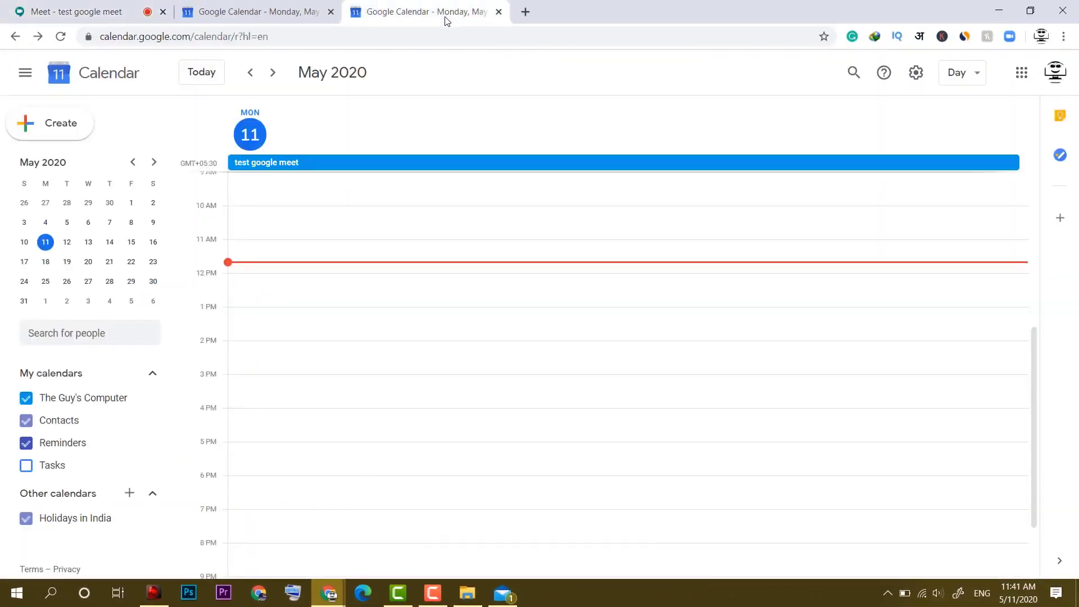
click(291, 163)
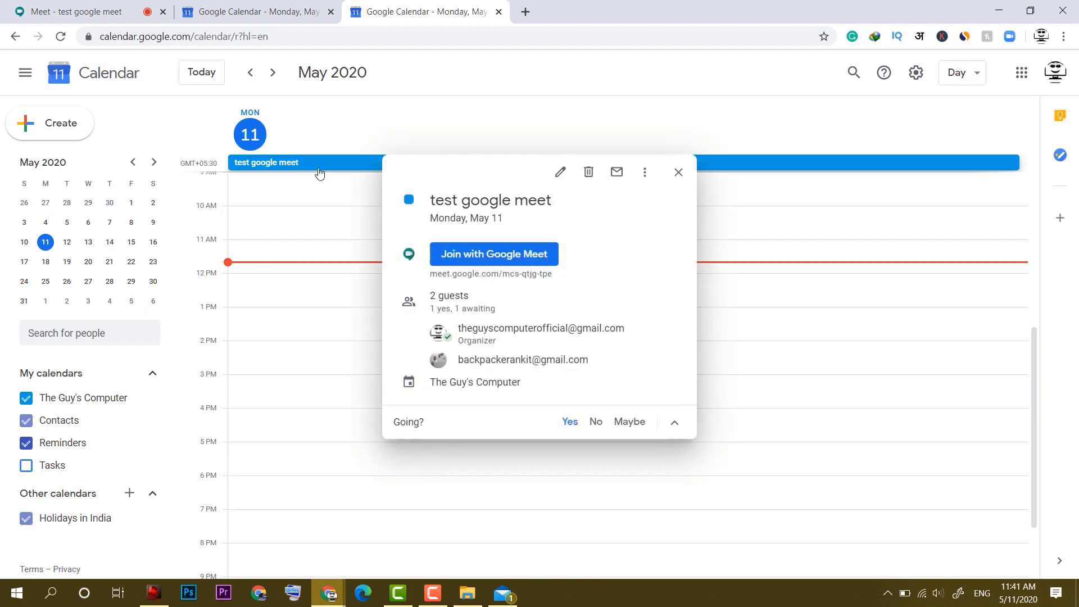
click(560, 172)
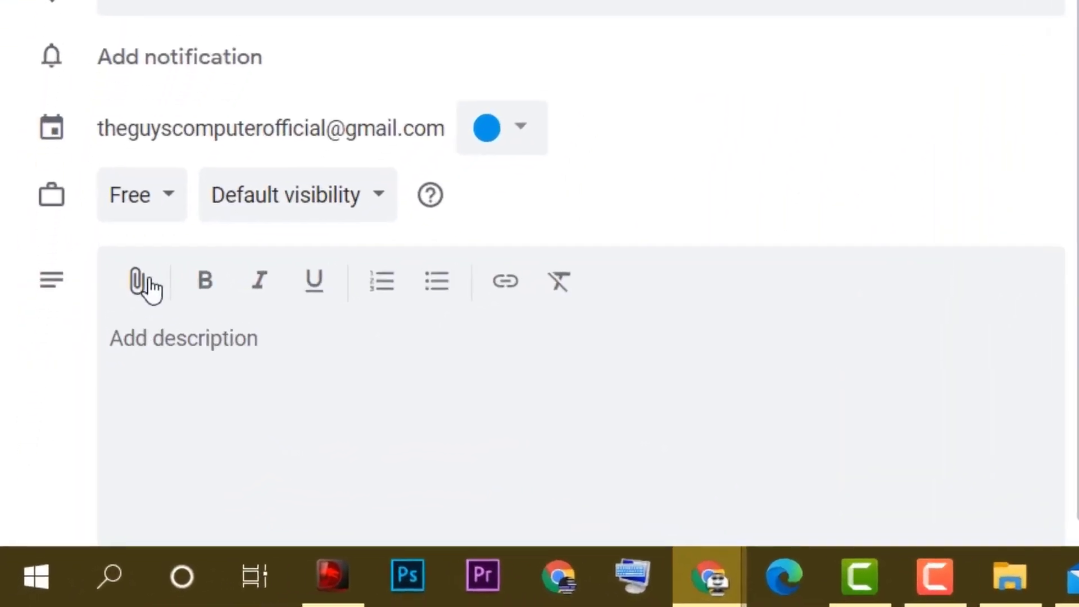
click(147, 283)
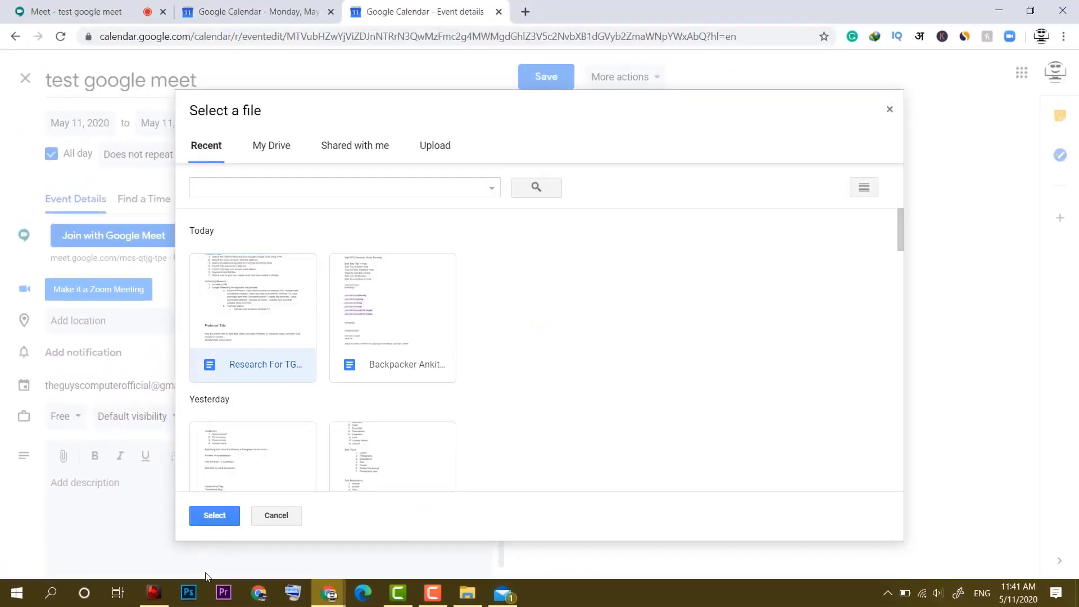
click(215, 516)
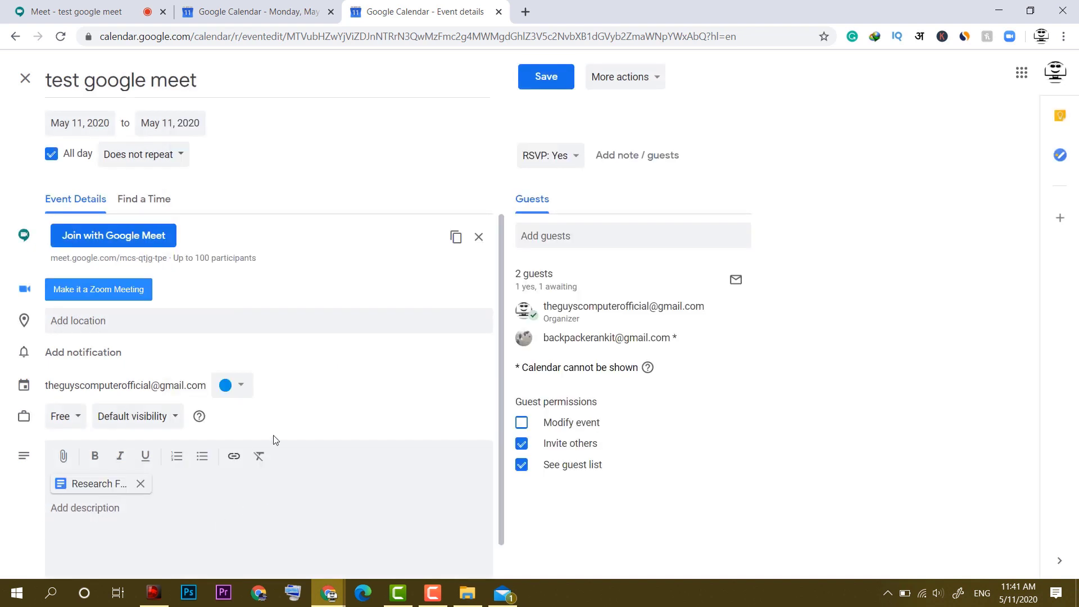
click(556, 78)
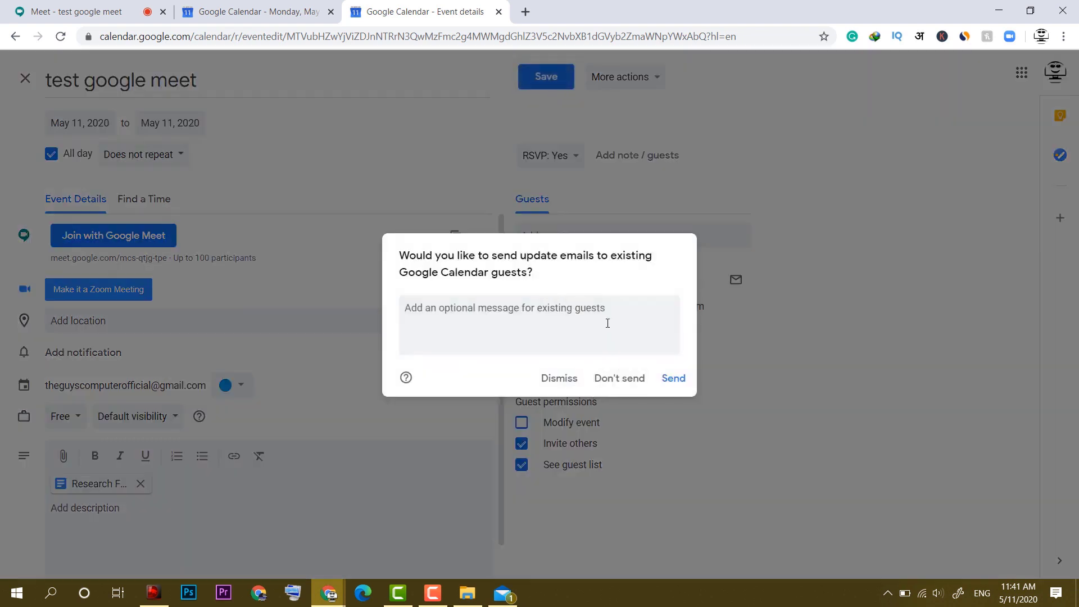
click(605, 380)
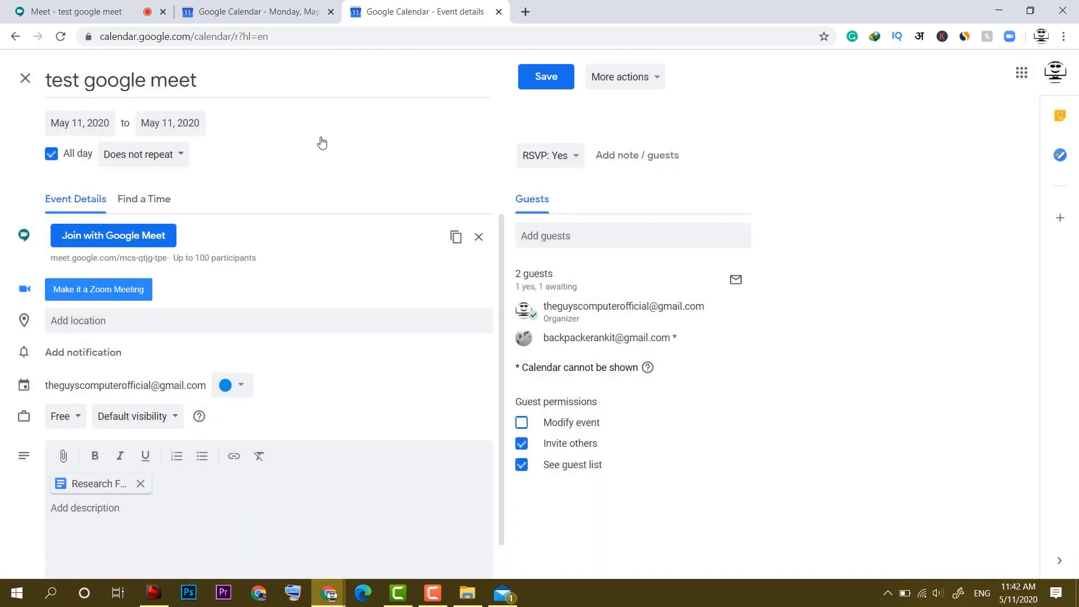
Confirm the Research For TGC attachment in meeting details, close the panel, and turn on captions.
click(93, 15)
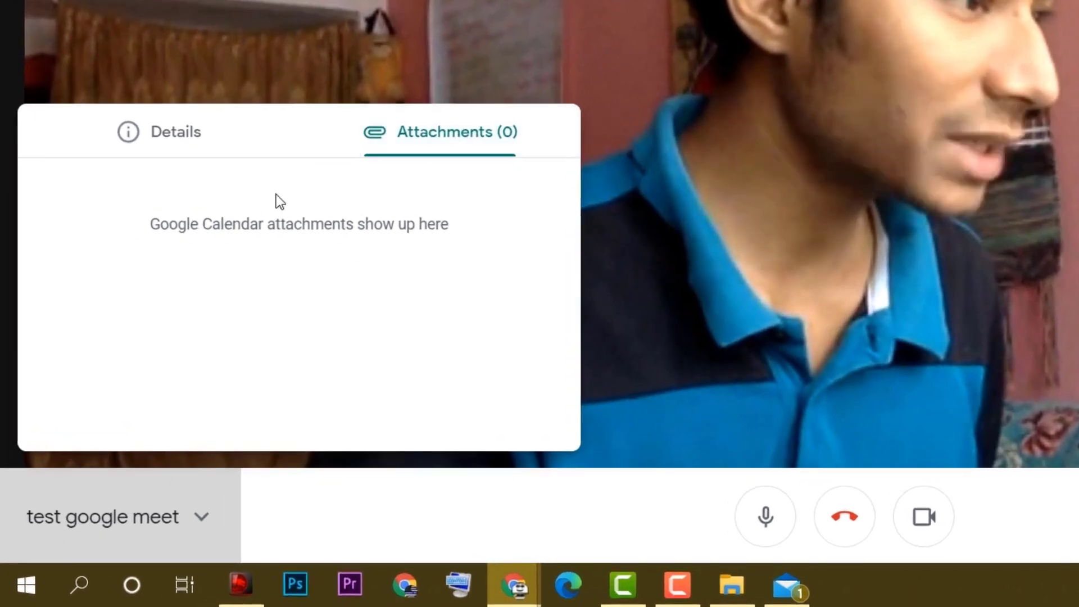
click(270, 174)
click(421, 173)
click(216, 149)
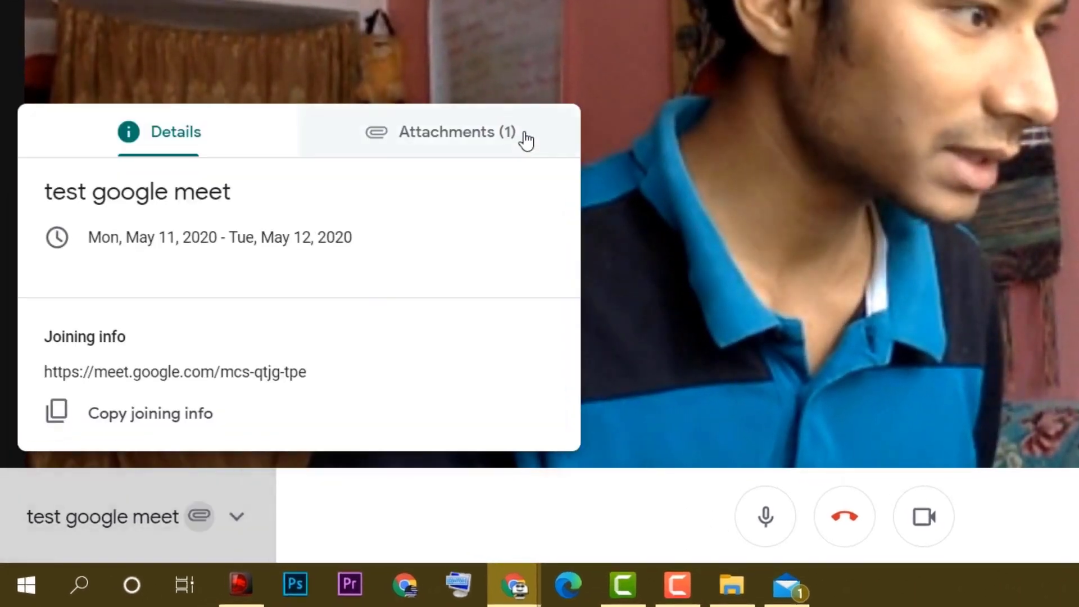
click(525, 140)
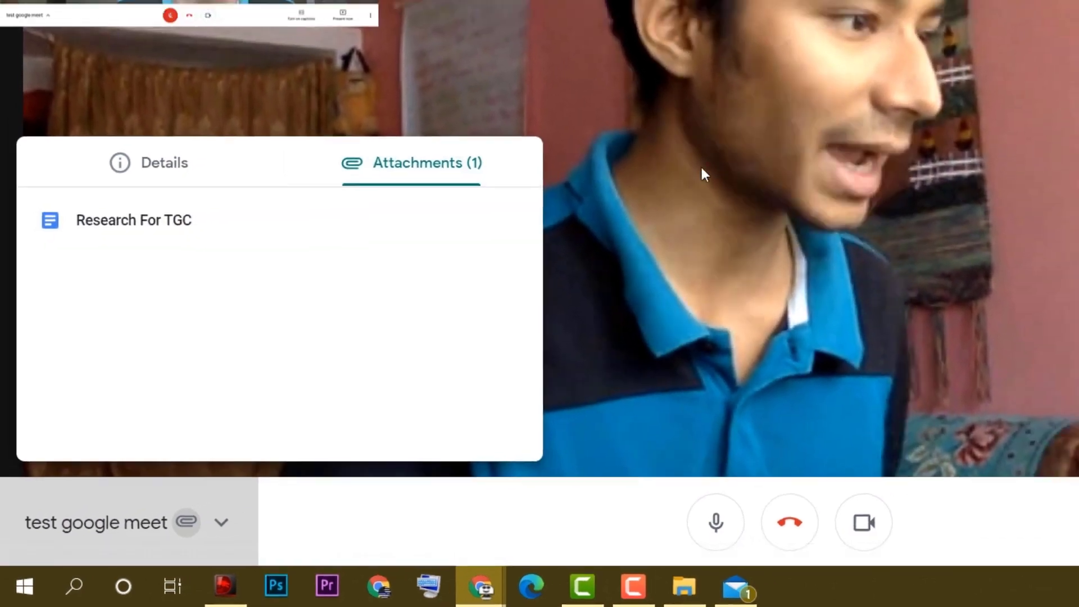
click(701, 169)
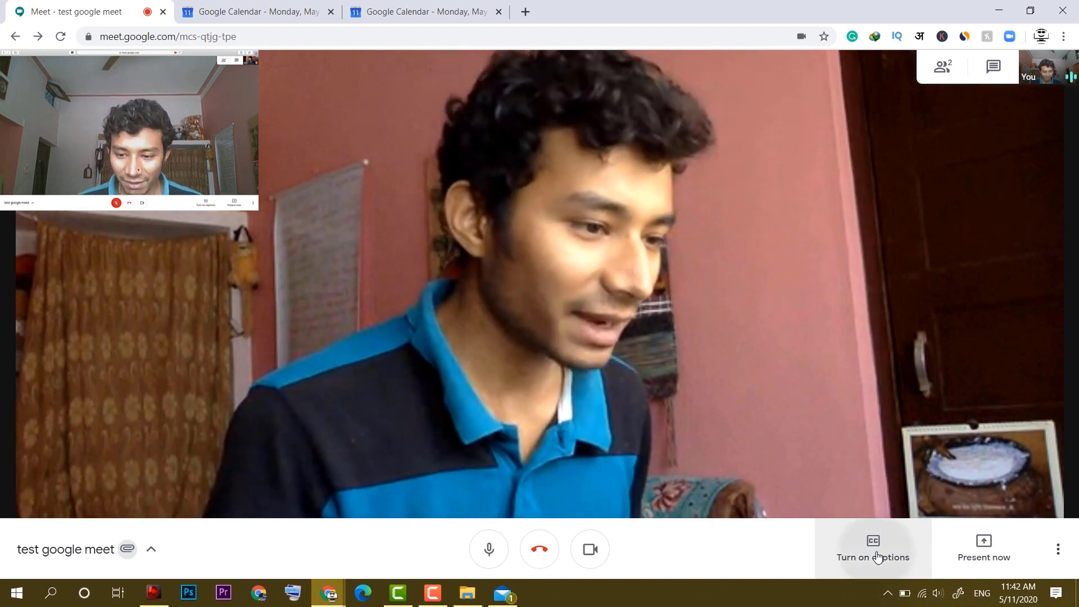
click(877, 557)
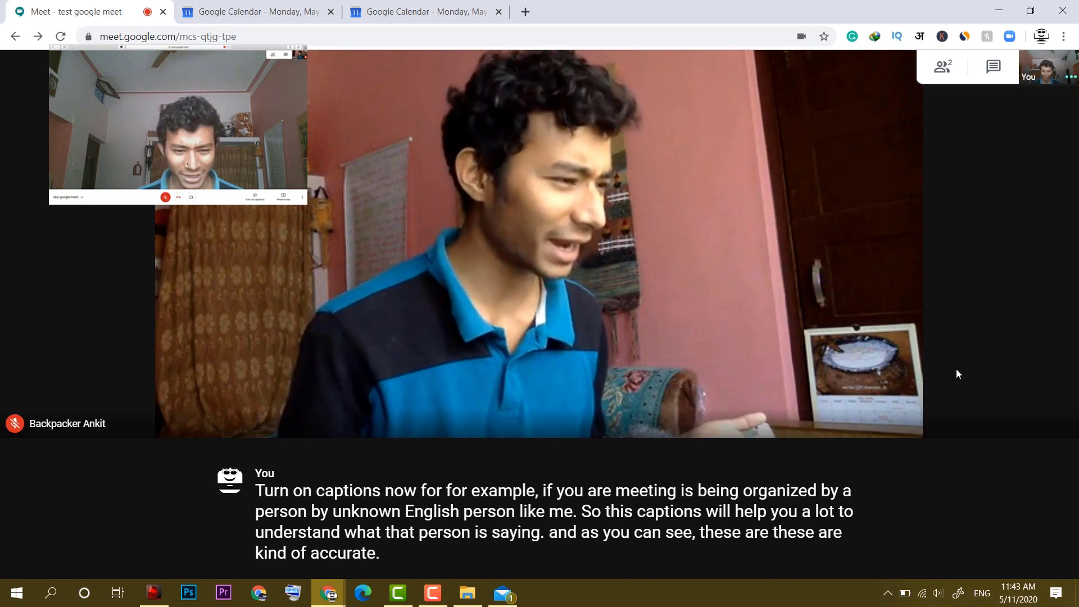
Turn captions off, then present the entire screen and stop sharing.
click(872, 547)
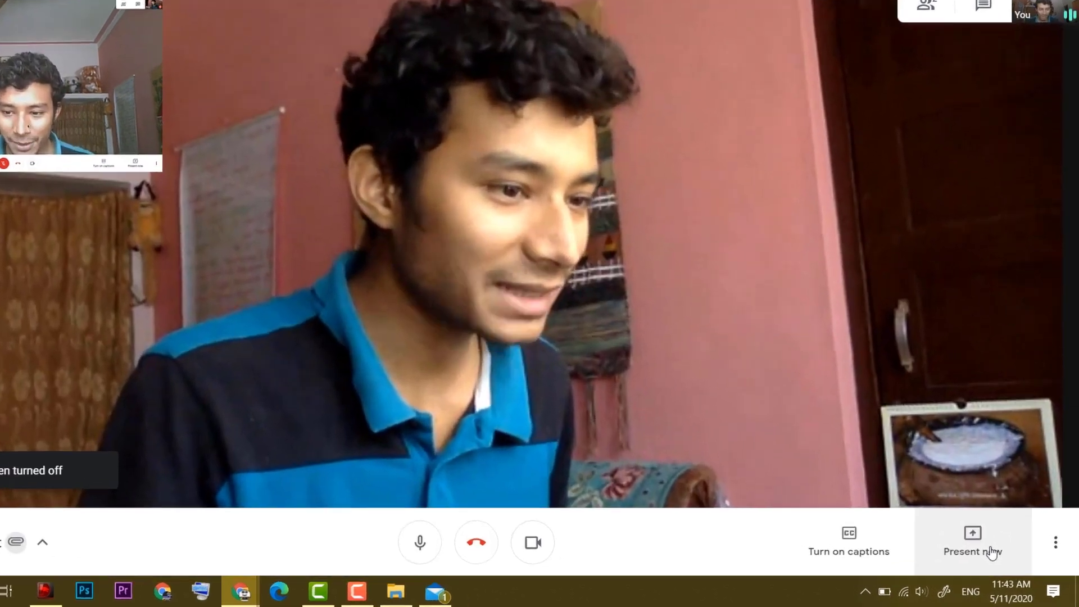
click(1004, 561)
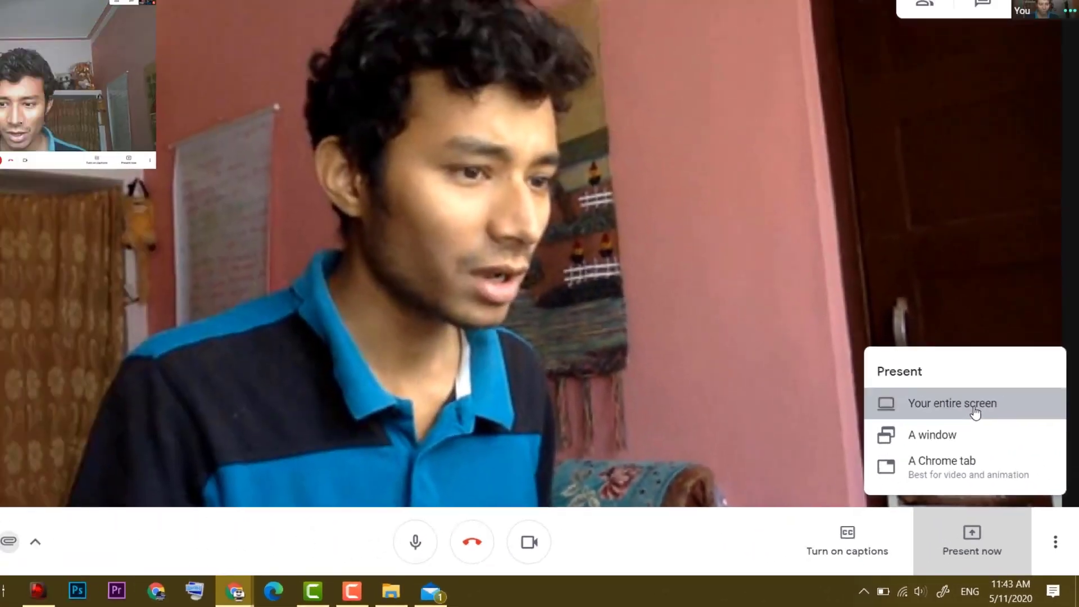
click(898, 271)
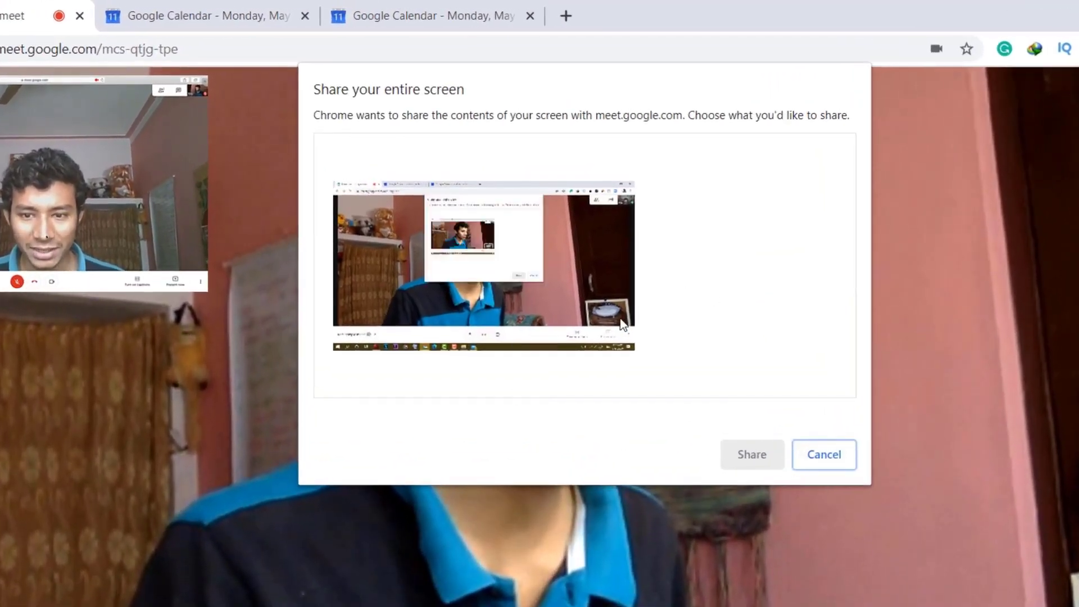
click(556, 264)
click(752, 454)
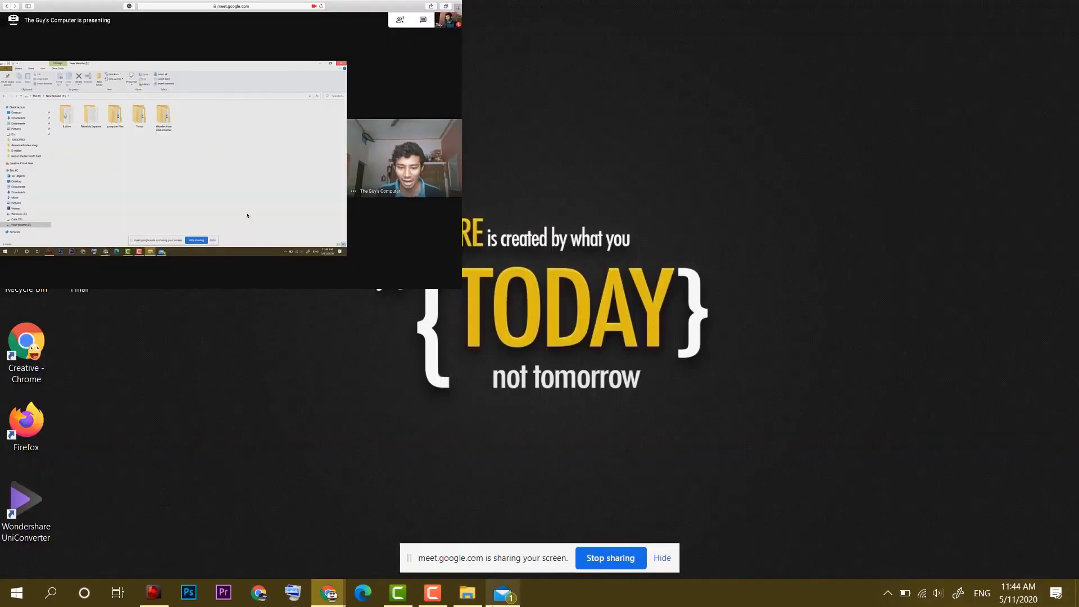
click(645, 537)
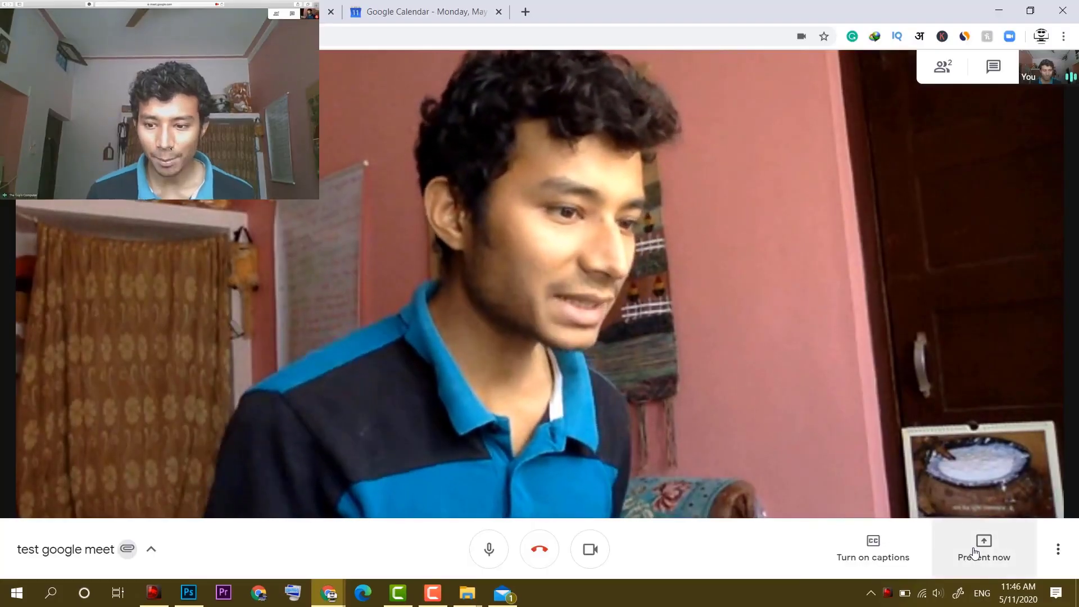
Present only the Photoshop window showing original-1.pdf.
click(975, 554)
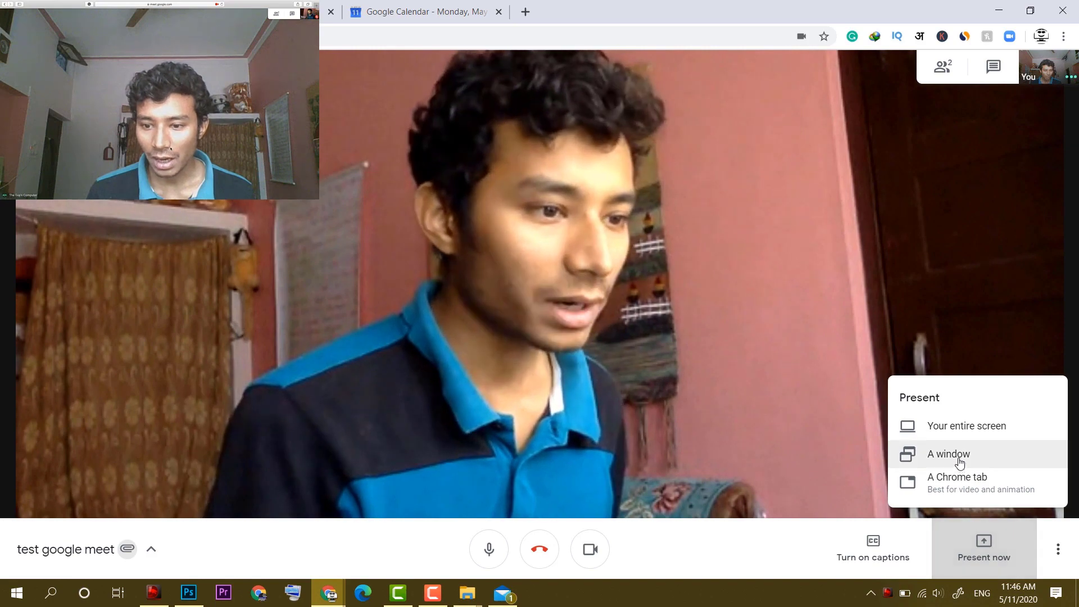
click(959, 463)
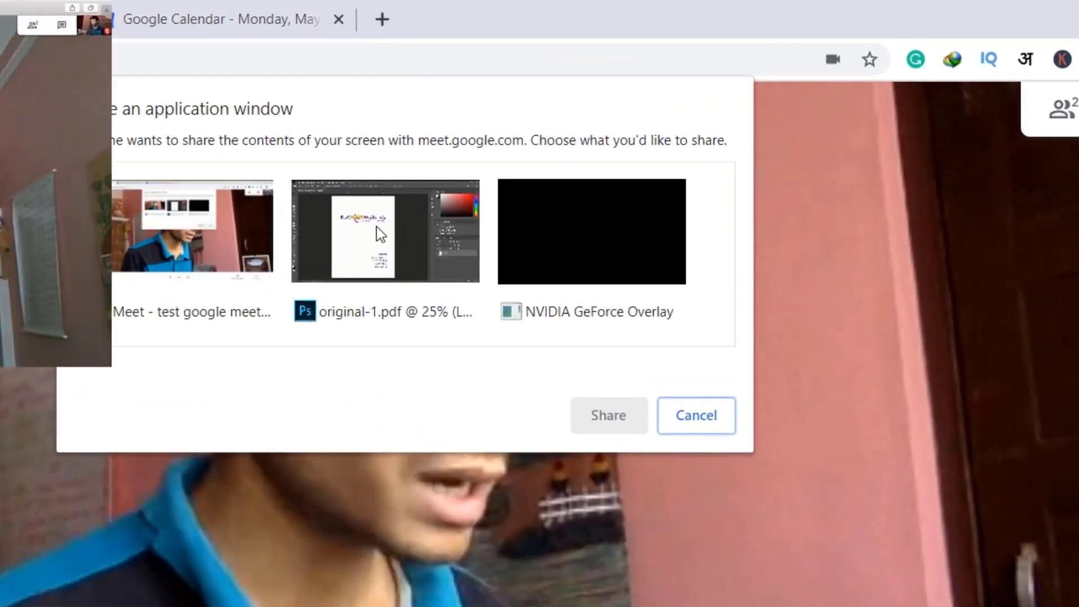
click(376, 227)
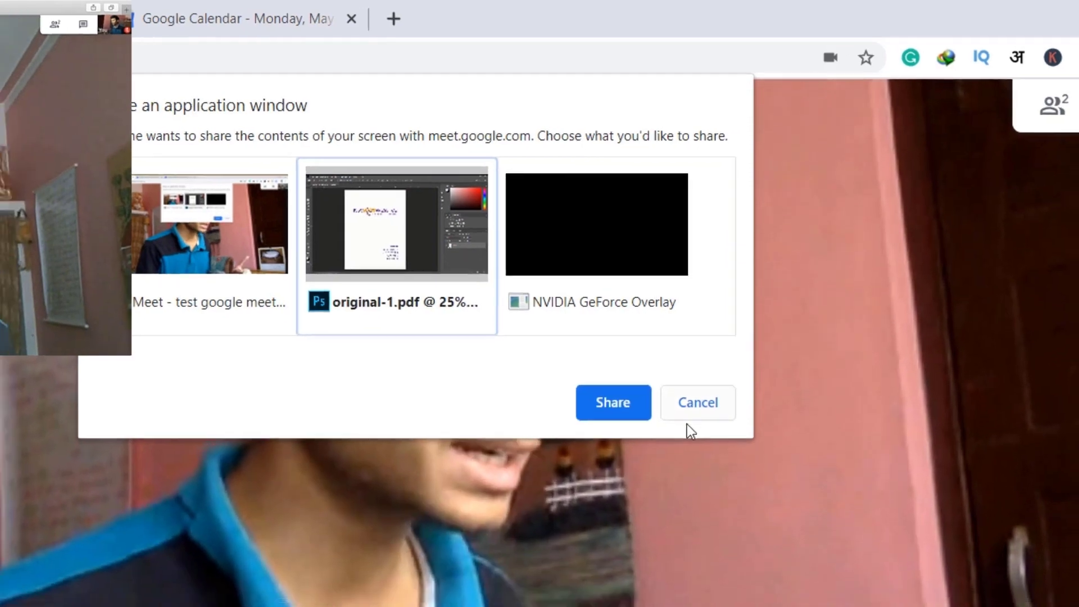
click(608, 415)
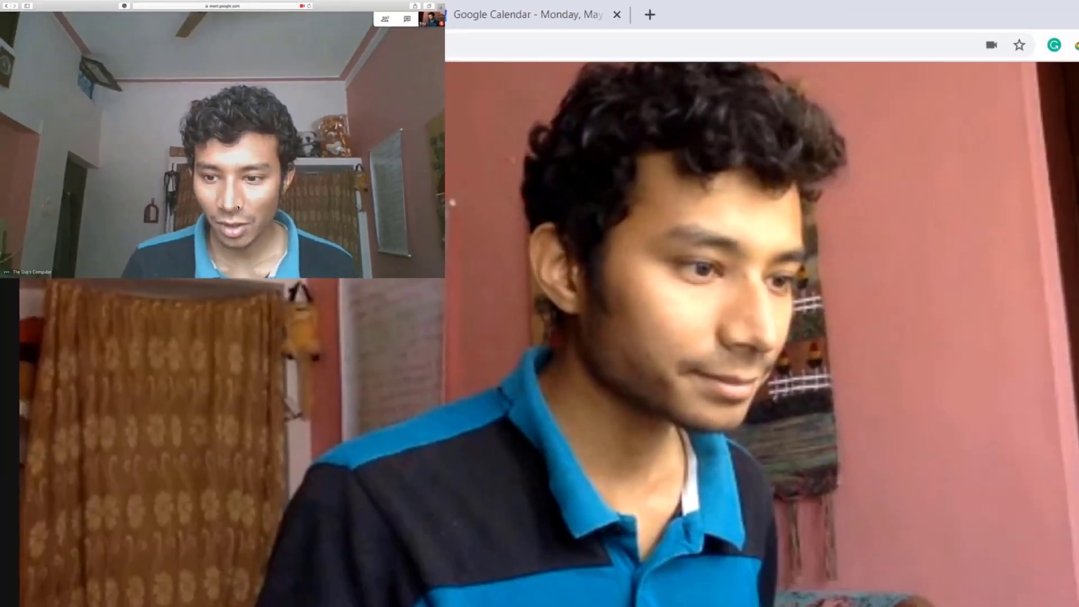
click(983, 545)
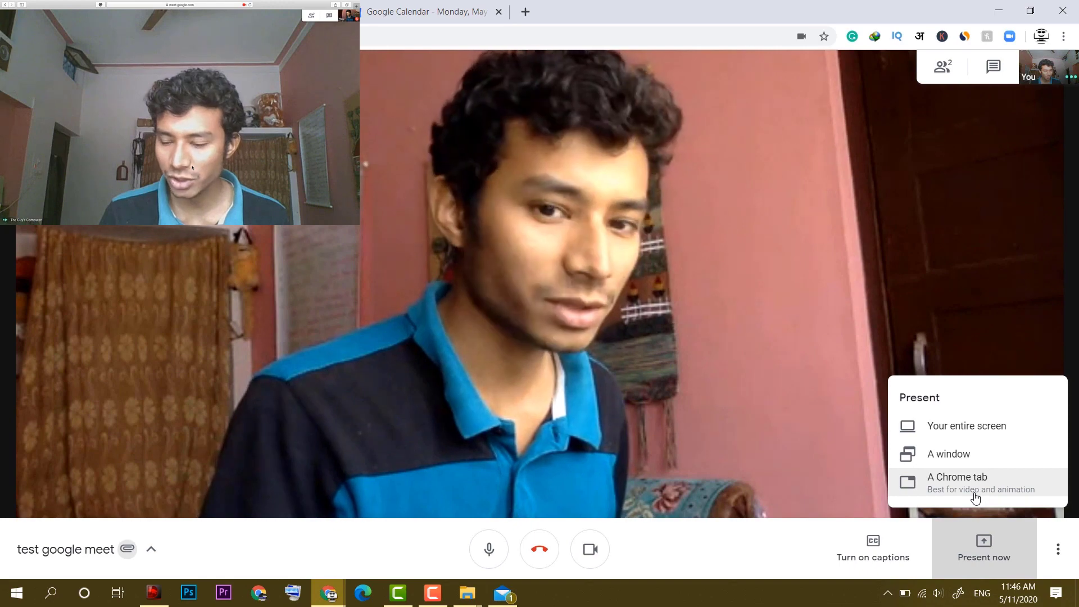
click(1006, 542)
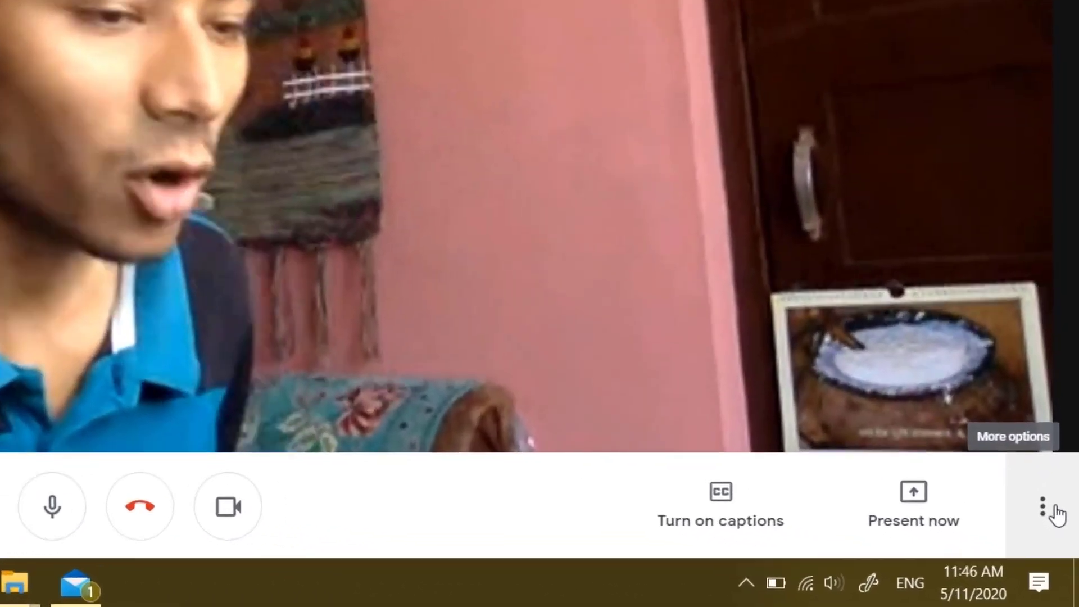
click(1060, 550)
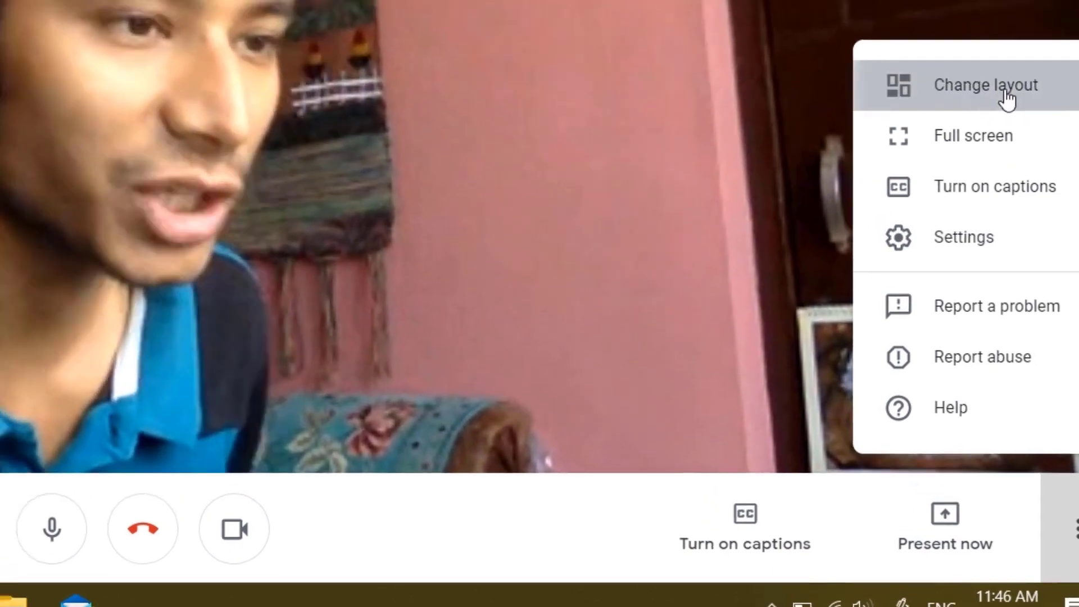
click(969, 70)
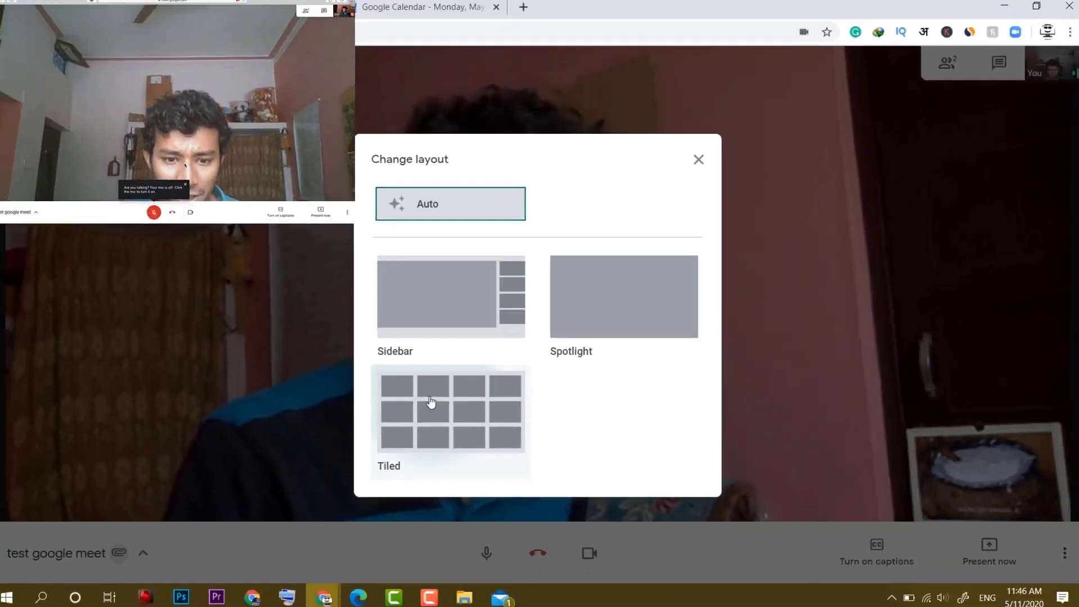
click(259, 480)
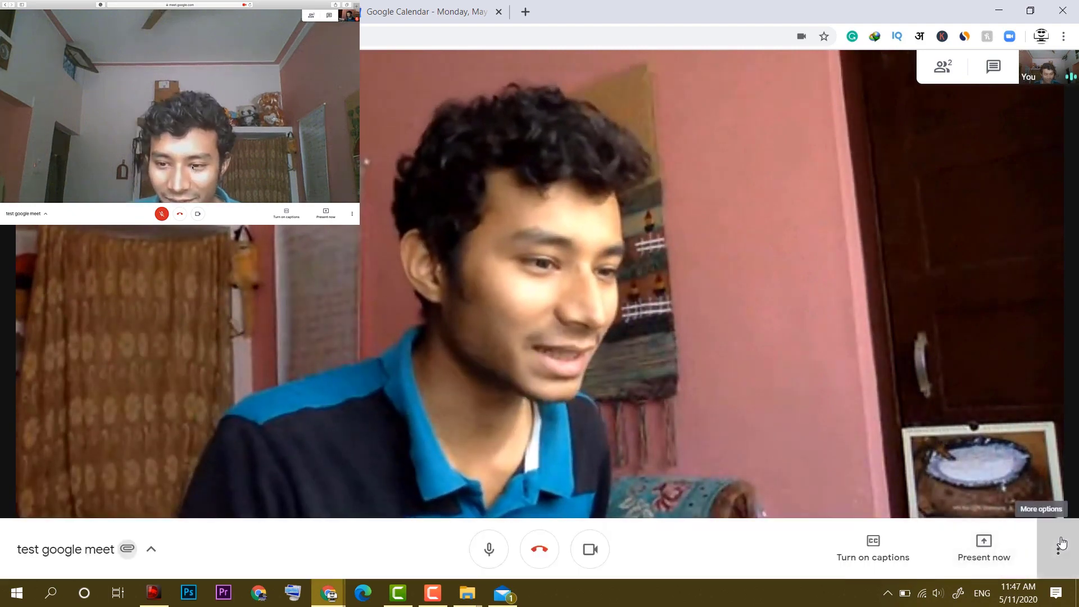
click(1058, 549)
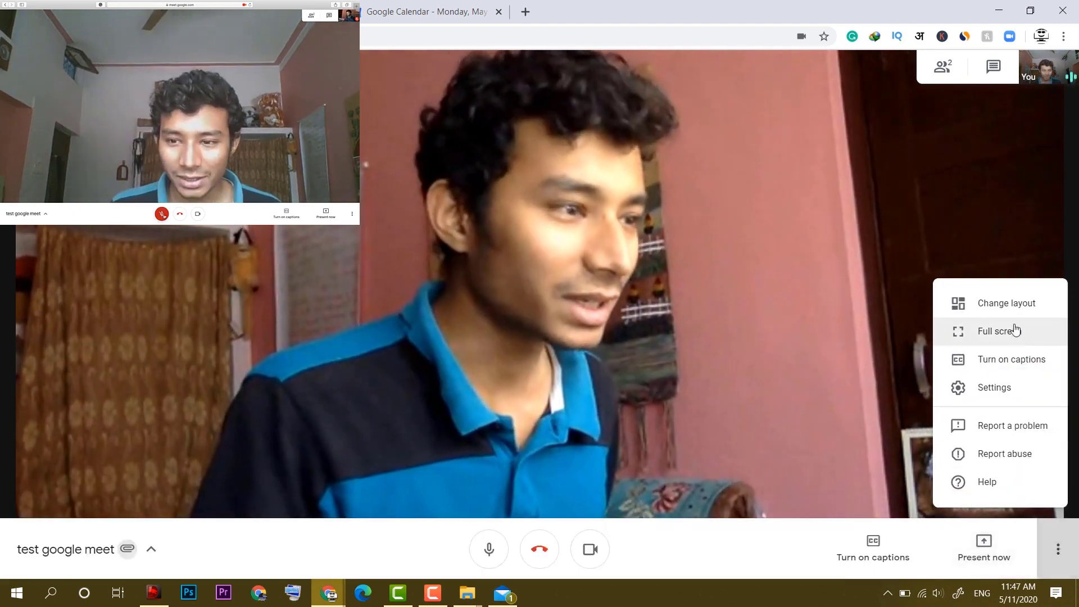
click(1015, 397)
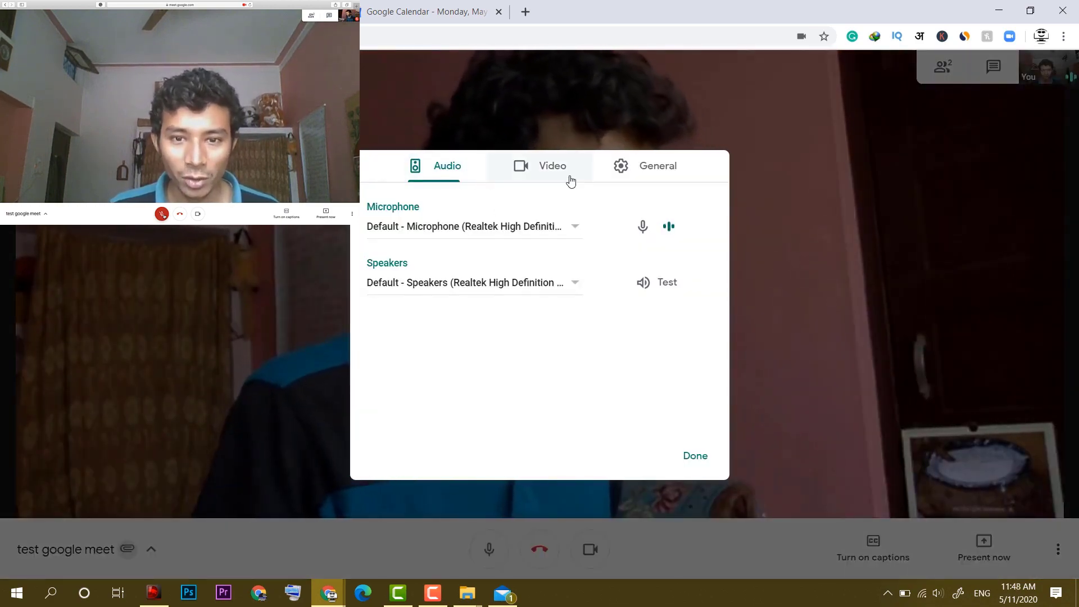
click(740, 457)
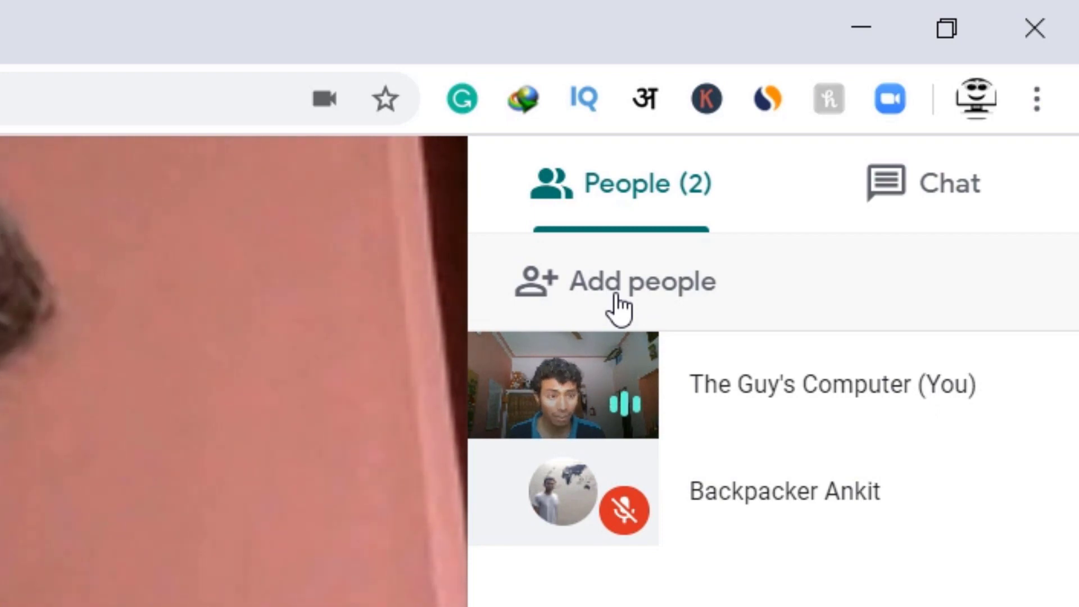
Post 'hi' to everyone in the call chat, then return to the People list.
click(883, 202)
click(936, 553)
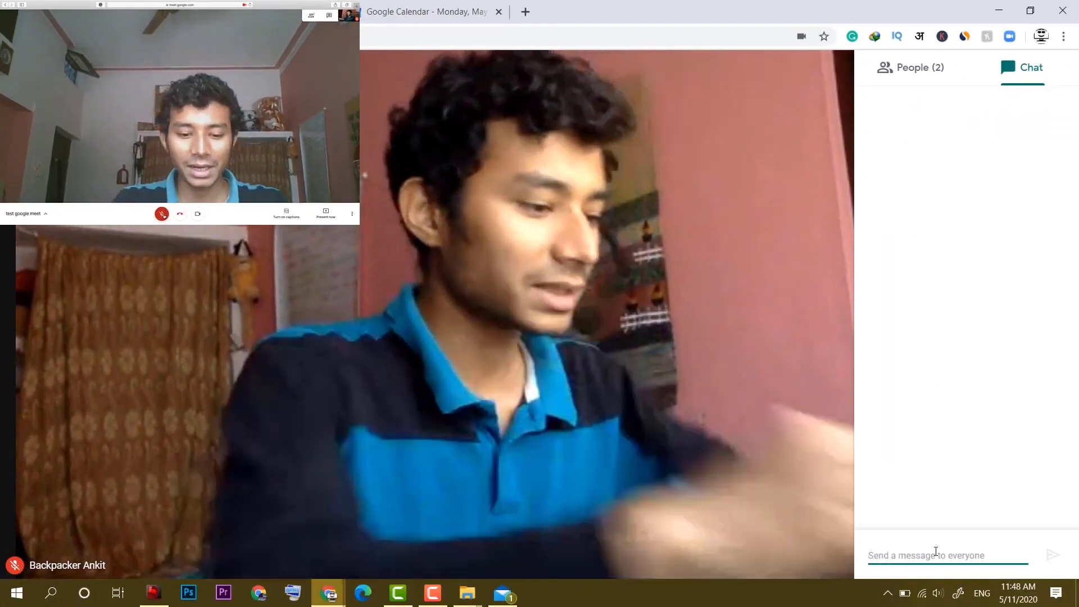
text(hi)
key(Return)
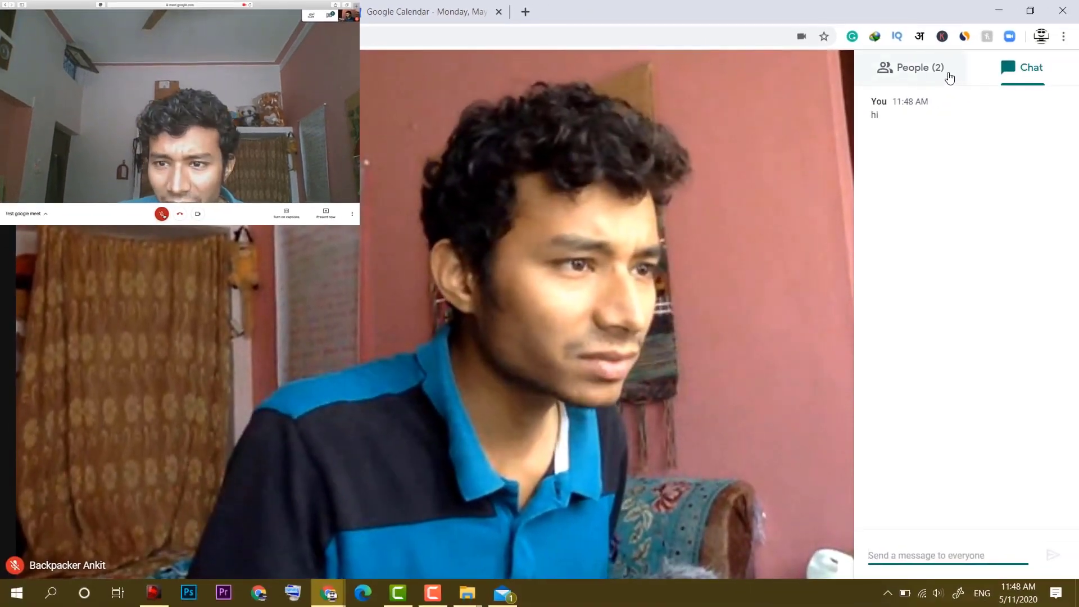
click(948, 74)
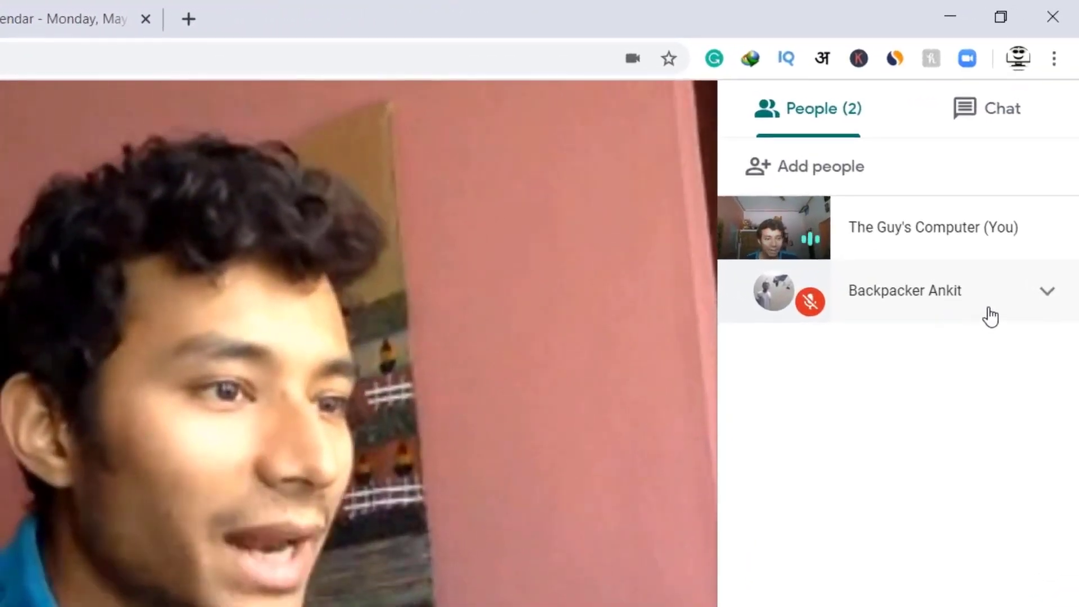
Mute the other participant for everyone, then cancel the prompt to remove them.
click(991, 312)
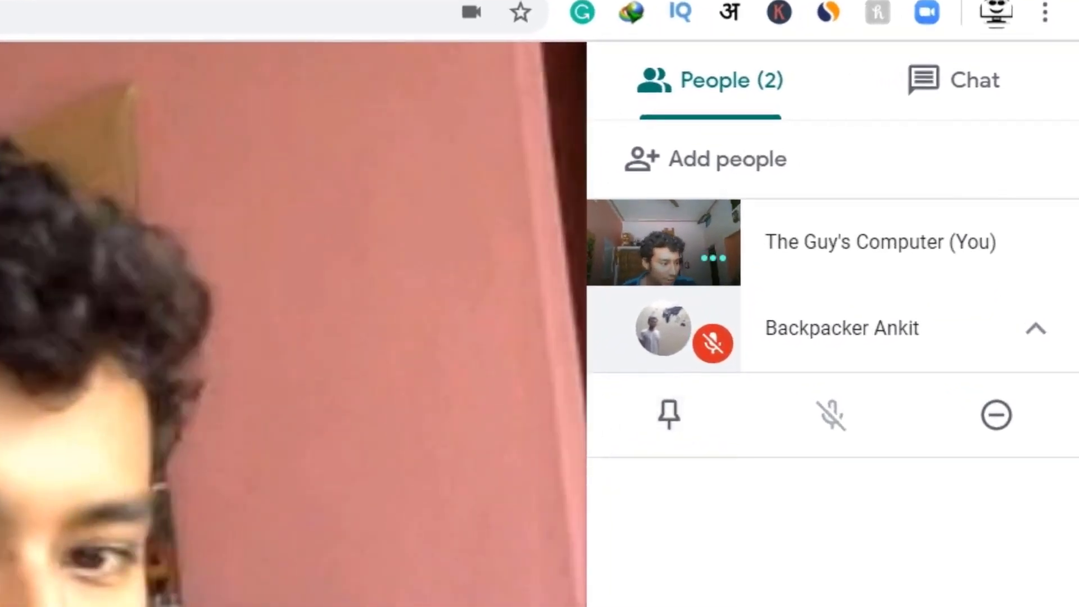
click(1023, 362)
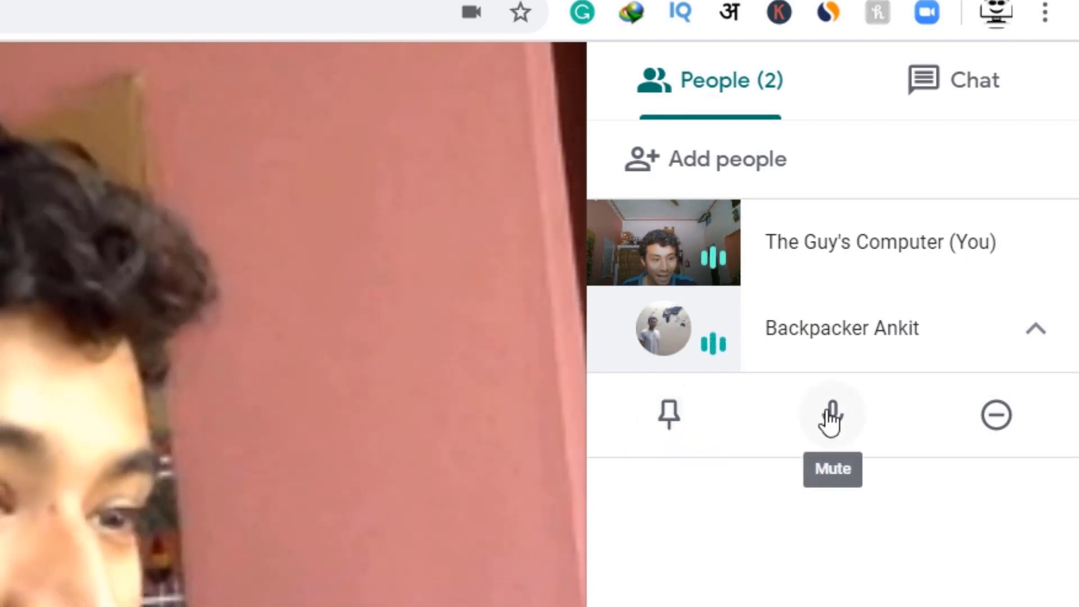
click(831, 419)
key(Return)
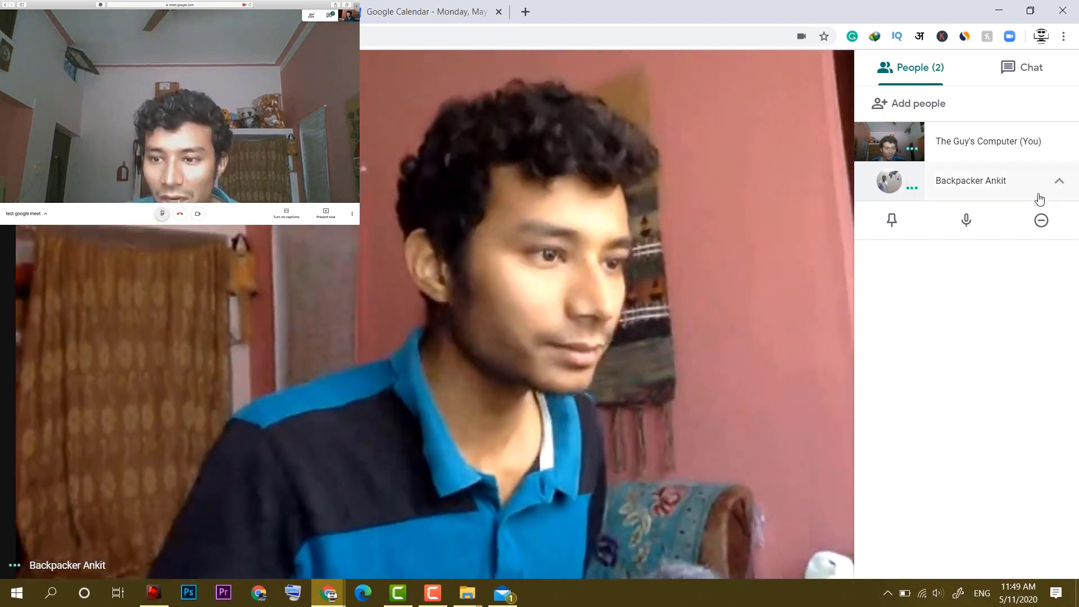
click(1041, 221)
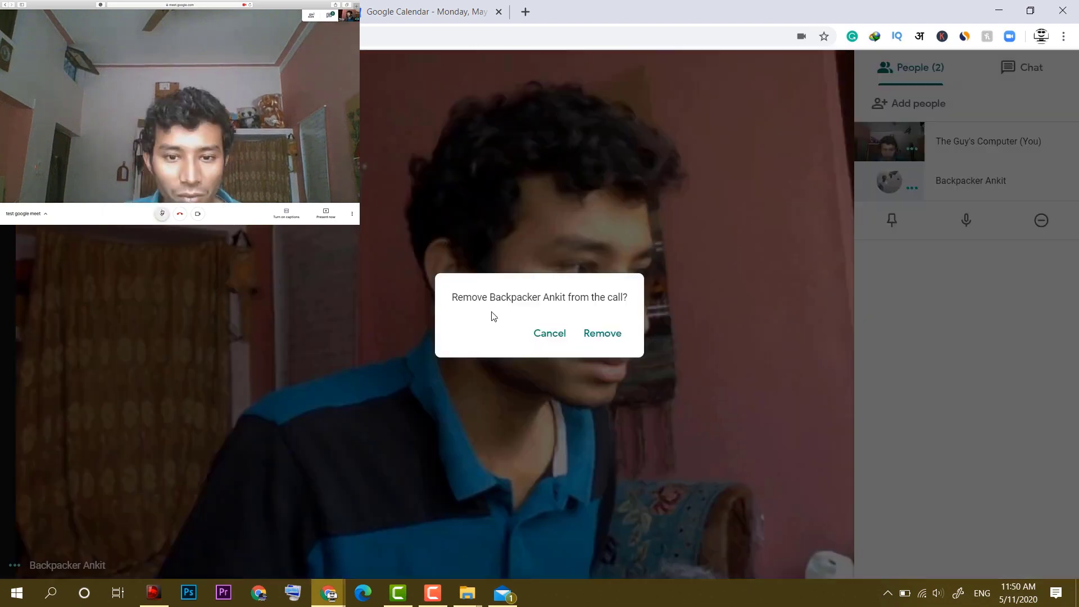
key(Escape)
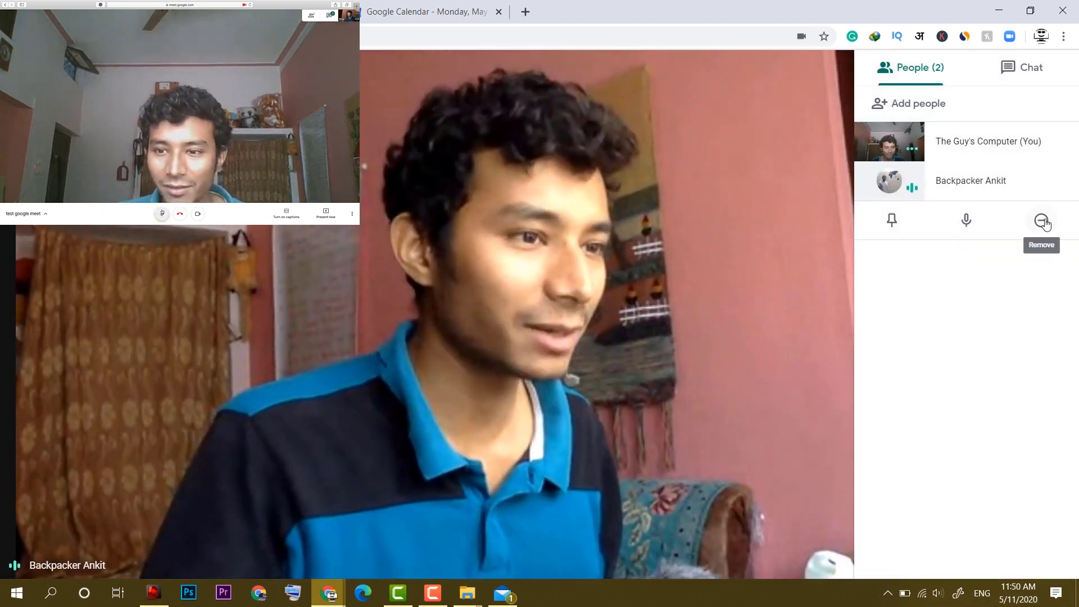